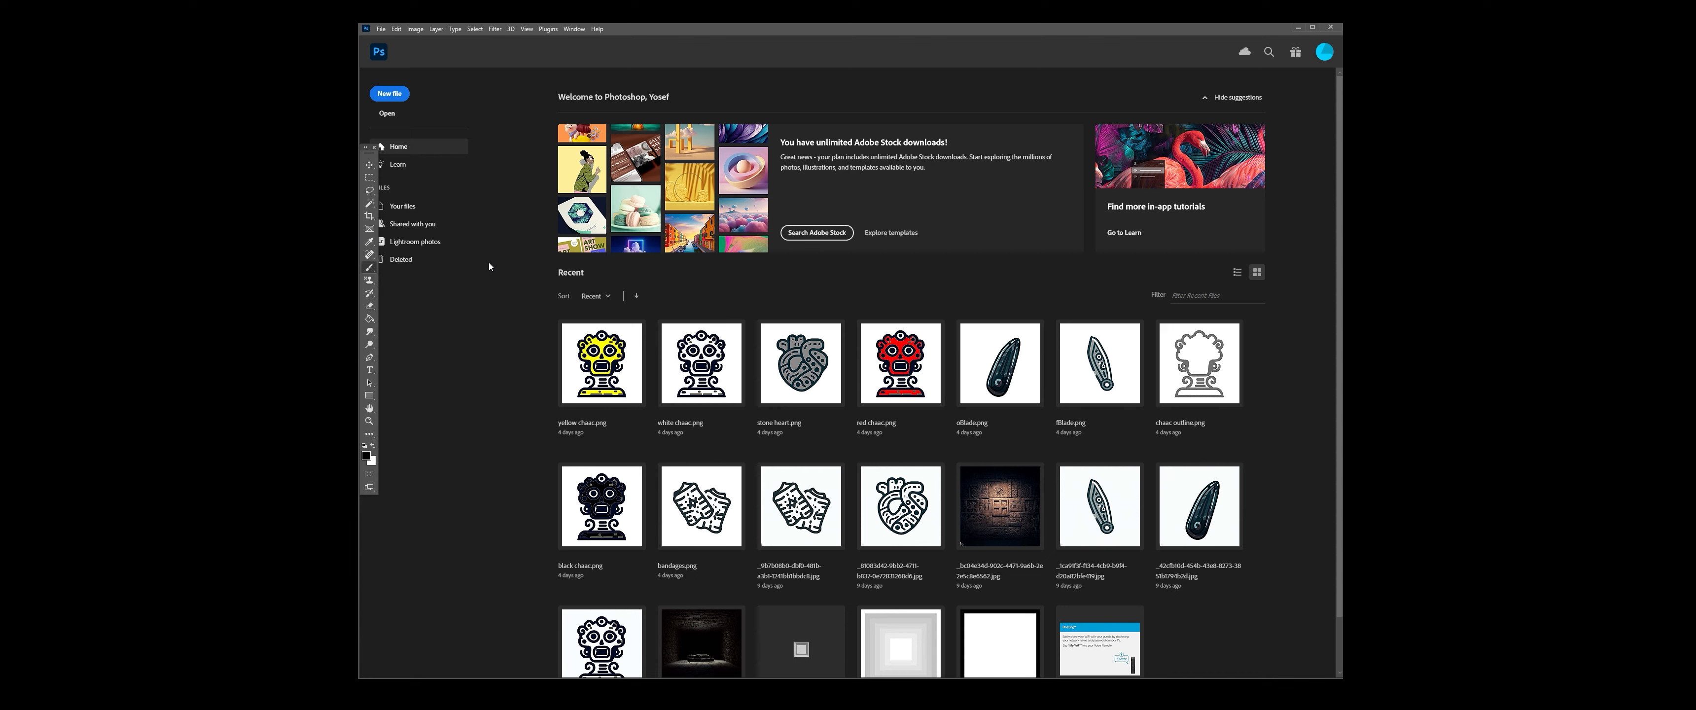
# Create a new 7 × 5 inch RGB document at 300 pixels/inch with a white background
pyautogui.click(389, 93)
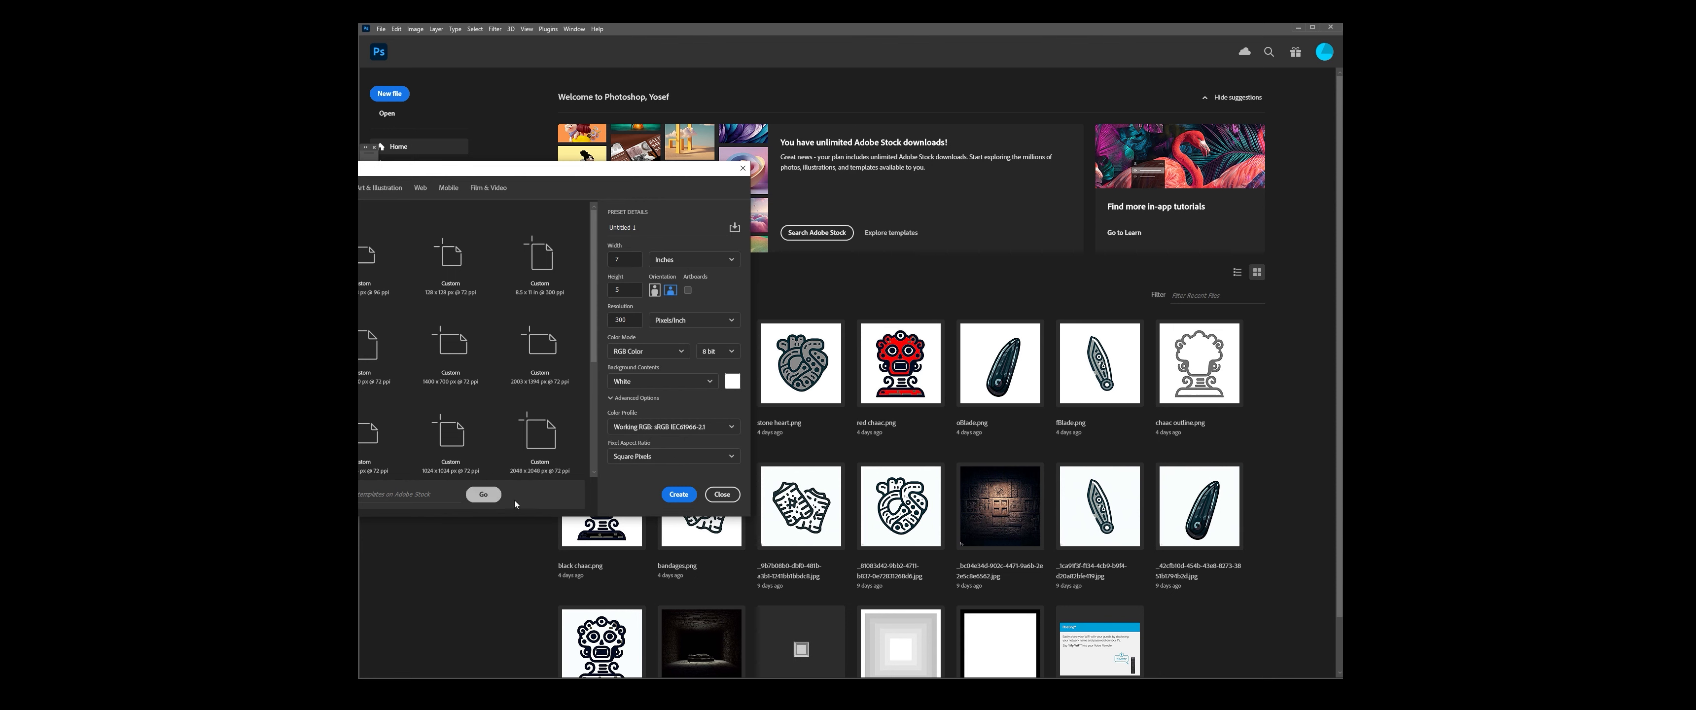
pyautogui.click(678, 495)
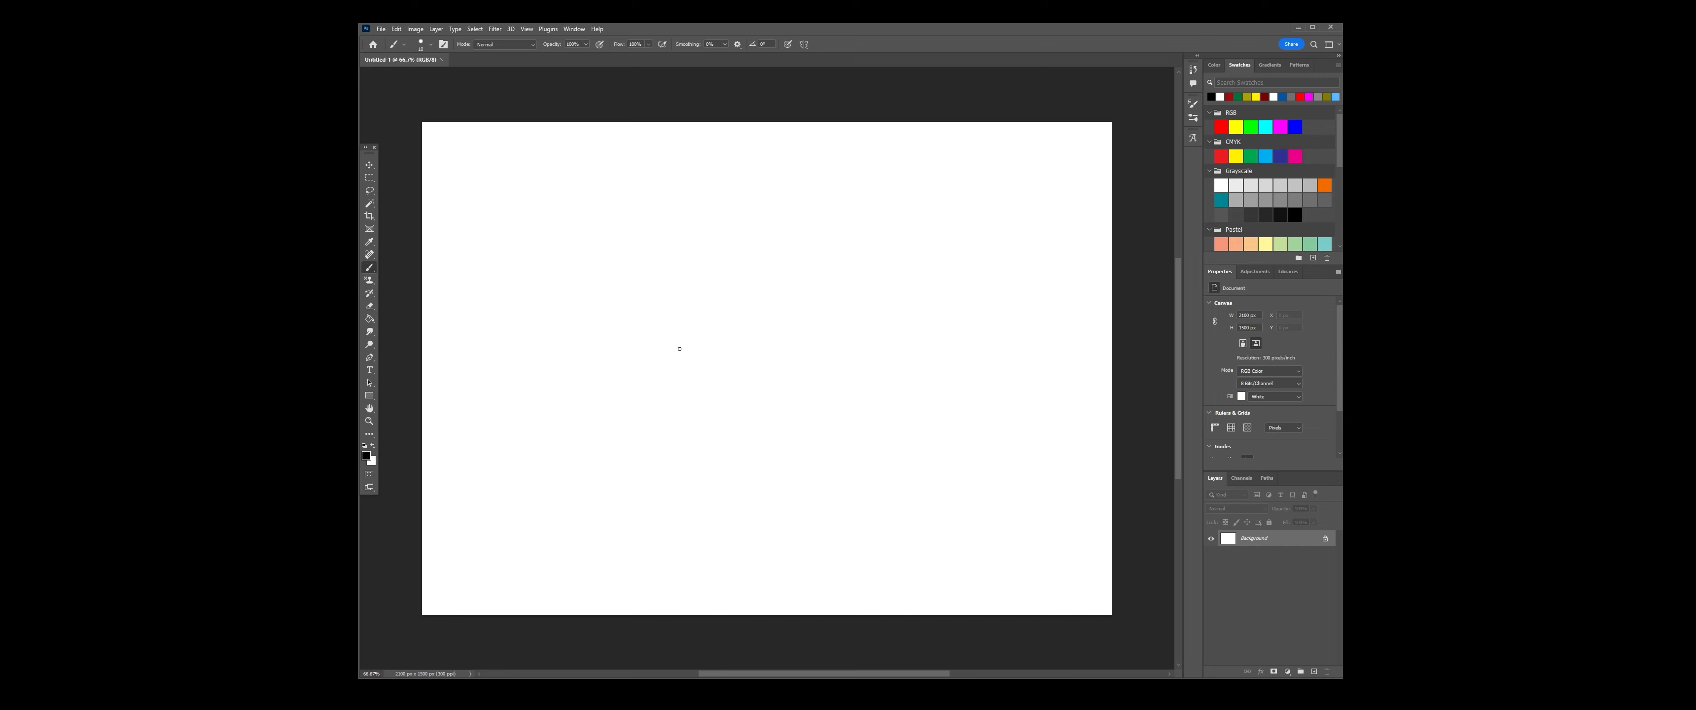
# Draw a rounded black outline mid-canvas with a small square highlight inside its upper-left part
pyautogui.moveTo(733, 292)
pyautogui.mouseDown()
pyautogui.moveTo(668, 361)
pyautogui.moveTo(773, 407)
pyautogui.moveTo(817, 336)
pyautogui.moveTo(727, 295)
pyautogui.mouseUp()
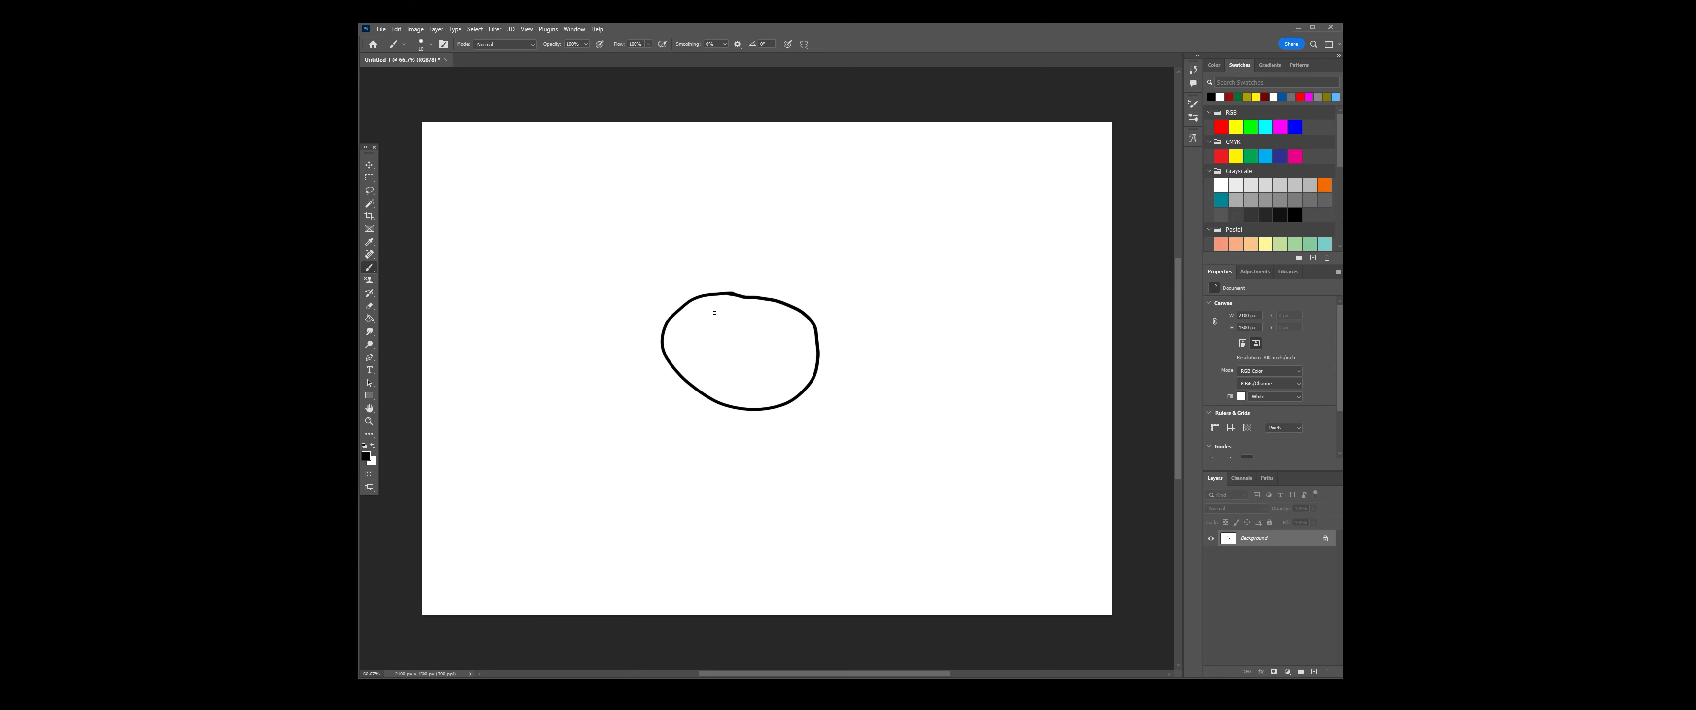
pyautogui.moveTo(695, 312)
pyautogui.mouseDown()
pyautogui.moveTo(698, 328)
pyautogui.moveTo(726, 320)
pyautogui.mouseUp()
pyautogui.hotkey('ctrl', 'z')
pyautogui.hotkey('ctrl', 'z')
# Scribble pure red around the small square highlight inside the rounded shape
pyautogui.moveTo(1340, 163); pyautogui.dragTo(1336, 230)
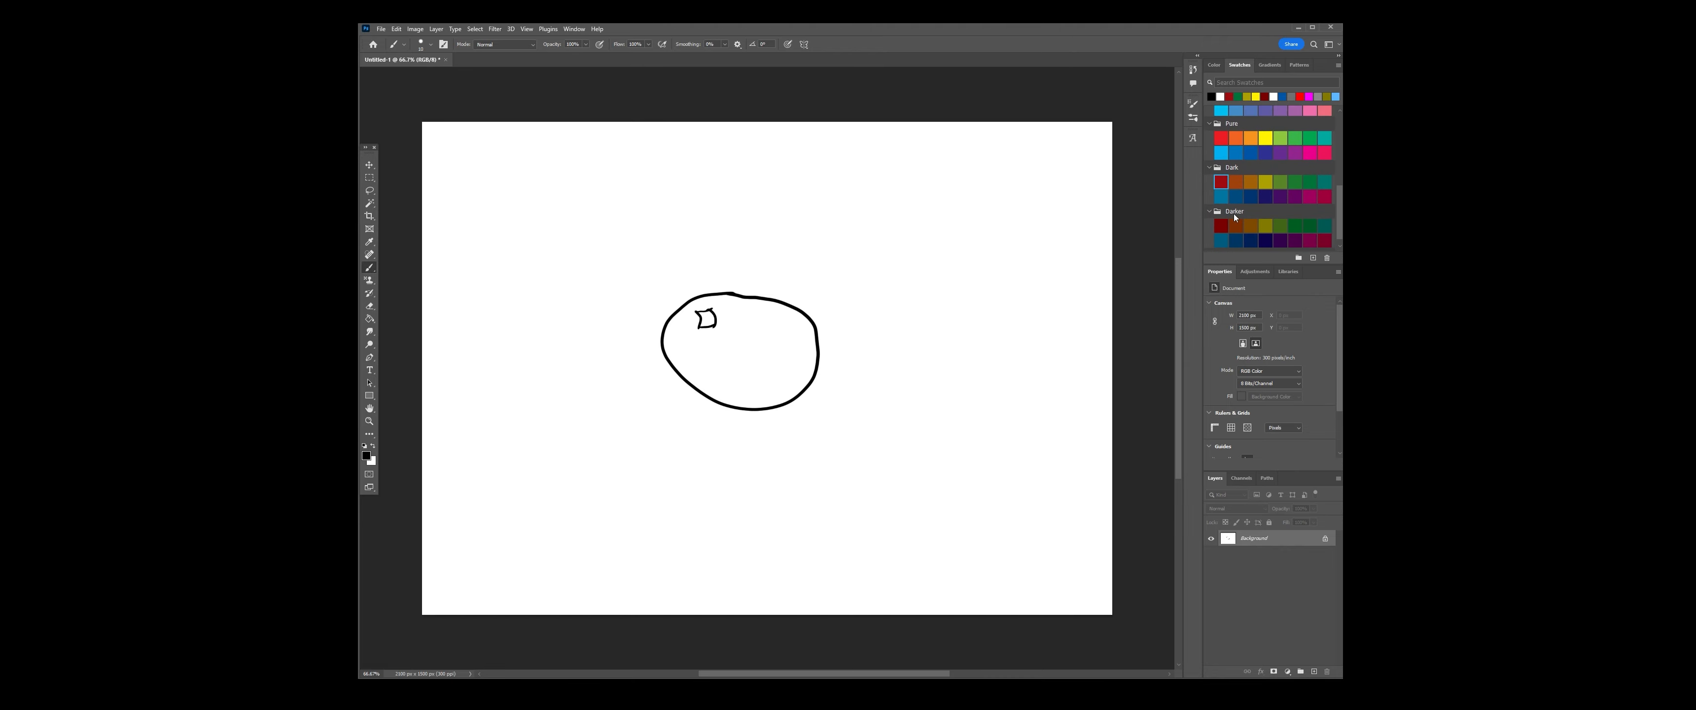
pyautogui.click(1222, 139)
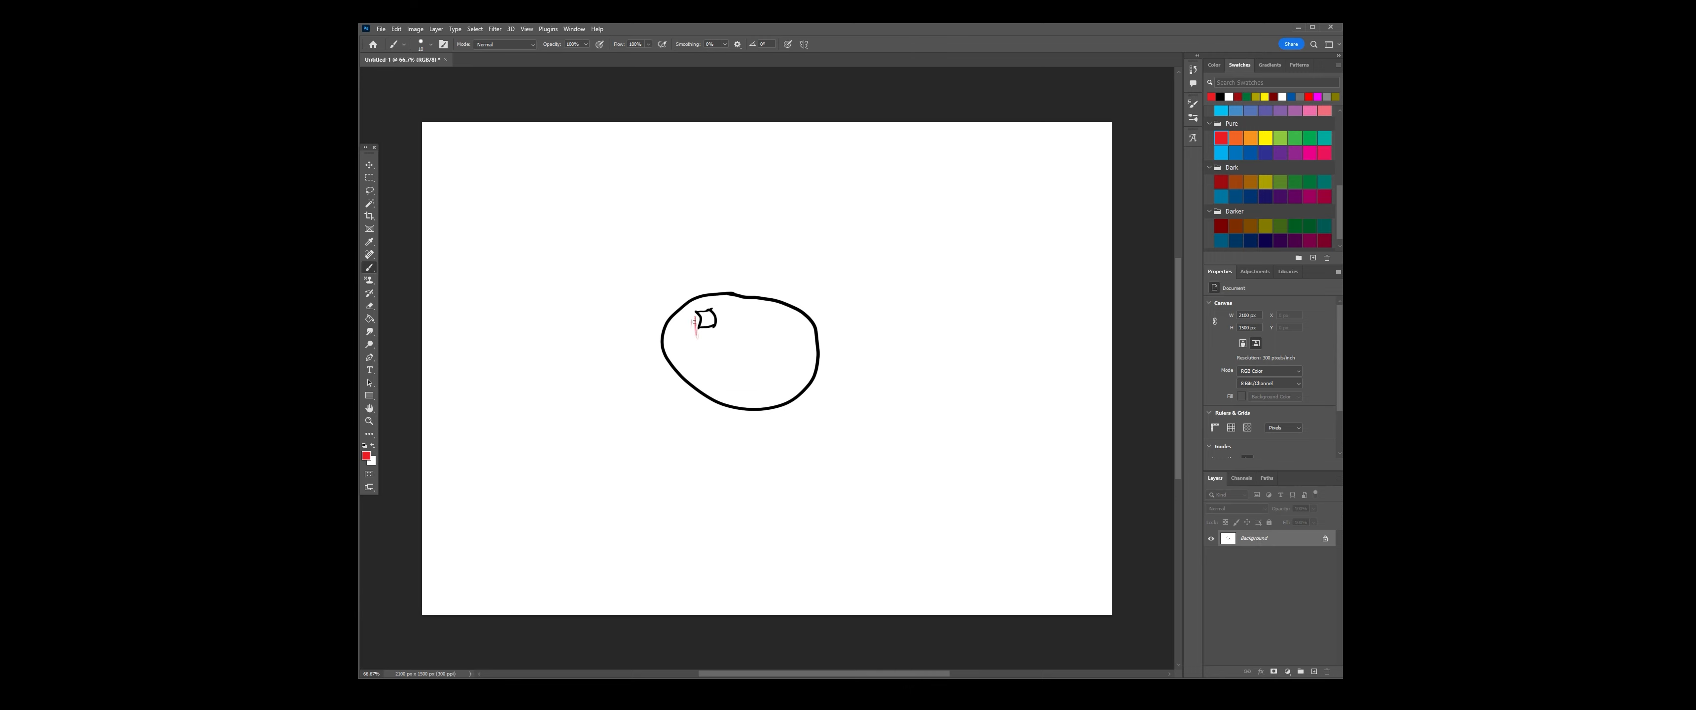
pyautogui.moveTo(694, 322); pyautogui.dragTo(696, 328)
pyautogui.moveTo(716, 330); pyautogui.dragTo(723, 337)
# Shade a wider ring around the bright red area with dark red brush strokes
pyautogui.click(1220, 182)
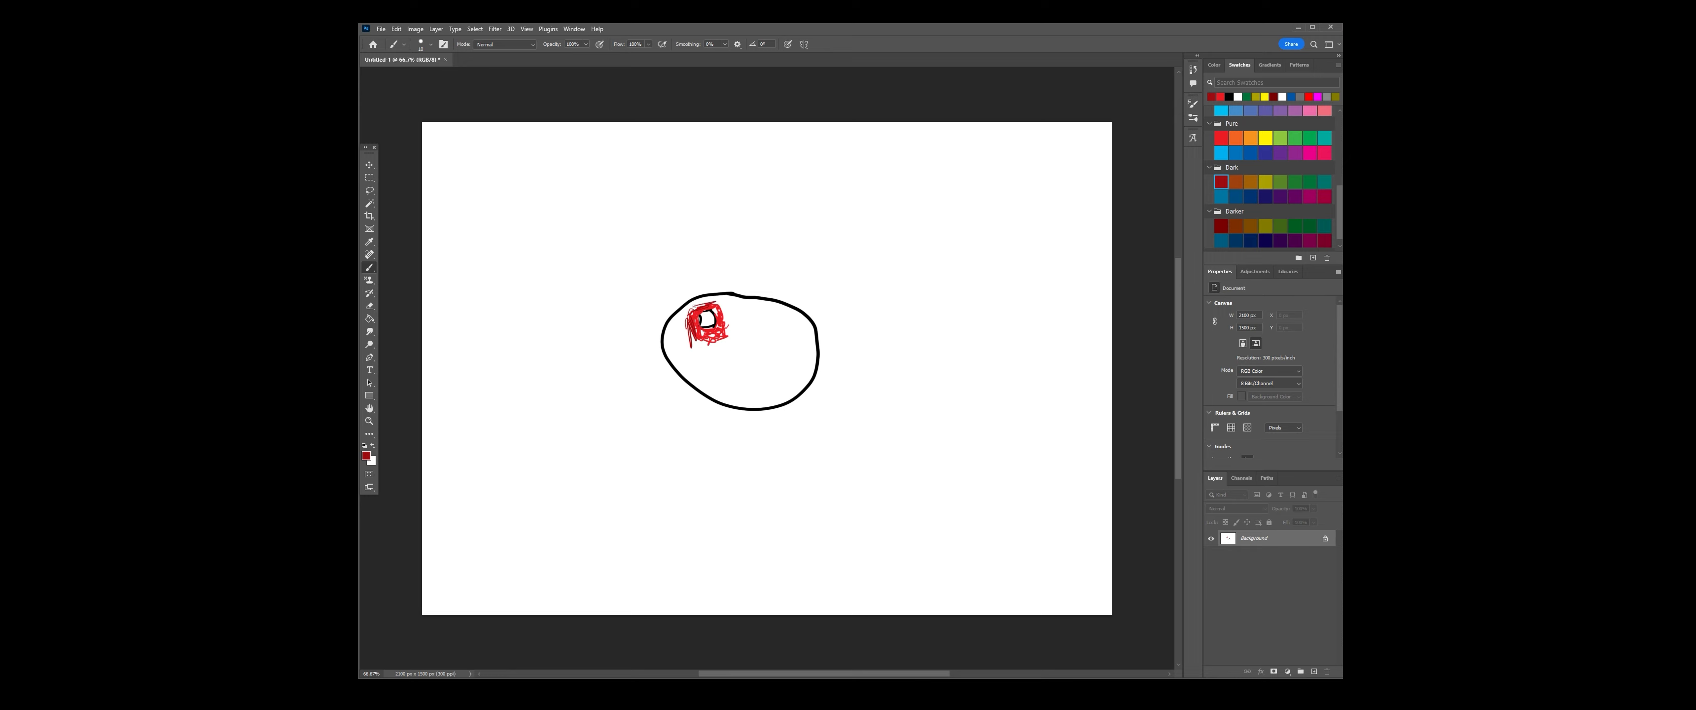
pyautogui.moveTo(687, 311)
pyautogui.mouseDown()
pyautogui.moveTo(673, 334)
pyautogui.moveTo(695, 356)
pyautogui.moveTo(730, 337)
pyautogui.moveTo(720, 305)
pyautogui.moveTo(743, 331)
pyautogui.moveTo(732, 348)
pyautogui.moveTo(745, 308)
pyautogui.mouseUp()
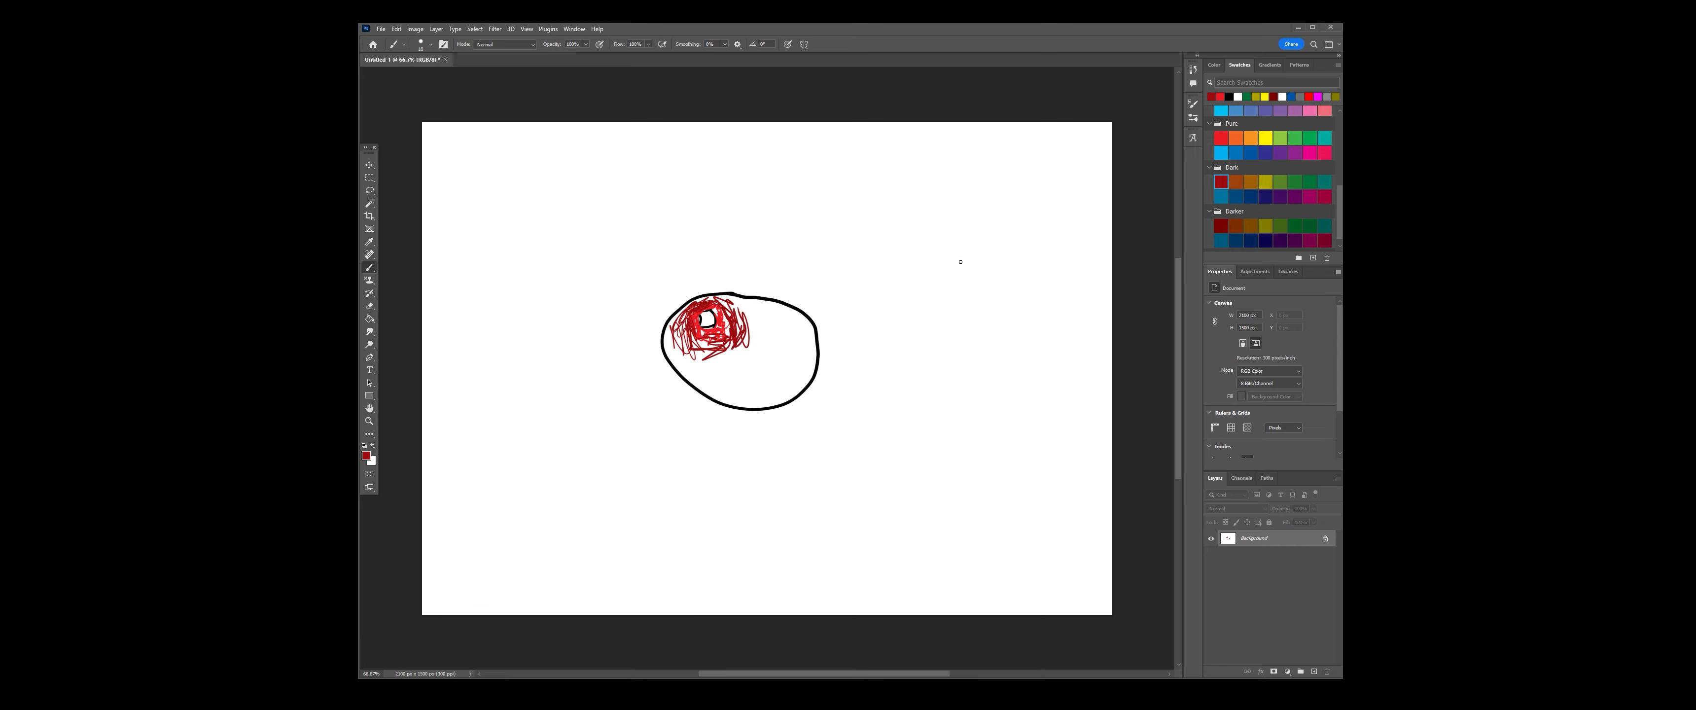
pyautogui.moveTo(678, 354)
pyautogui.mouseDown()
pyautogui.moveTo(659, 334)
pyautogui.moveTo(740, 365)
pyautogui.moveTo(756, 338)
pyautogui.moveTo(732, 301)
pyautogui.moveTo(762, 315)
pyautogui.moveTo(744, 355)
pyautogui.mouseUp()
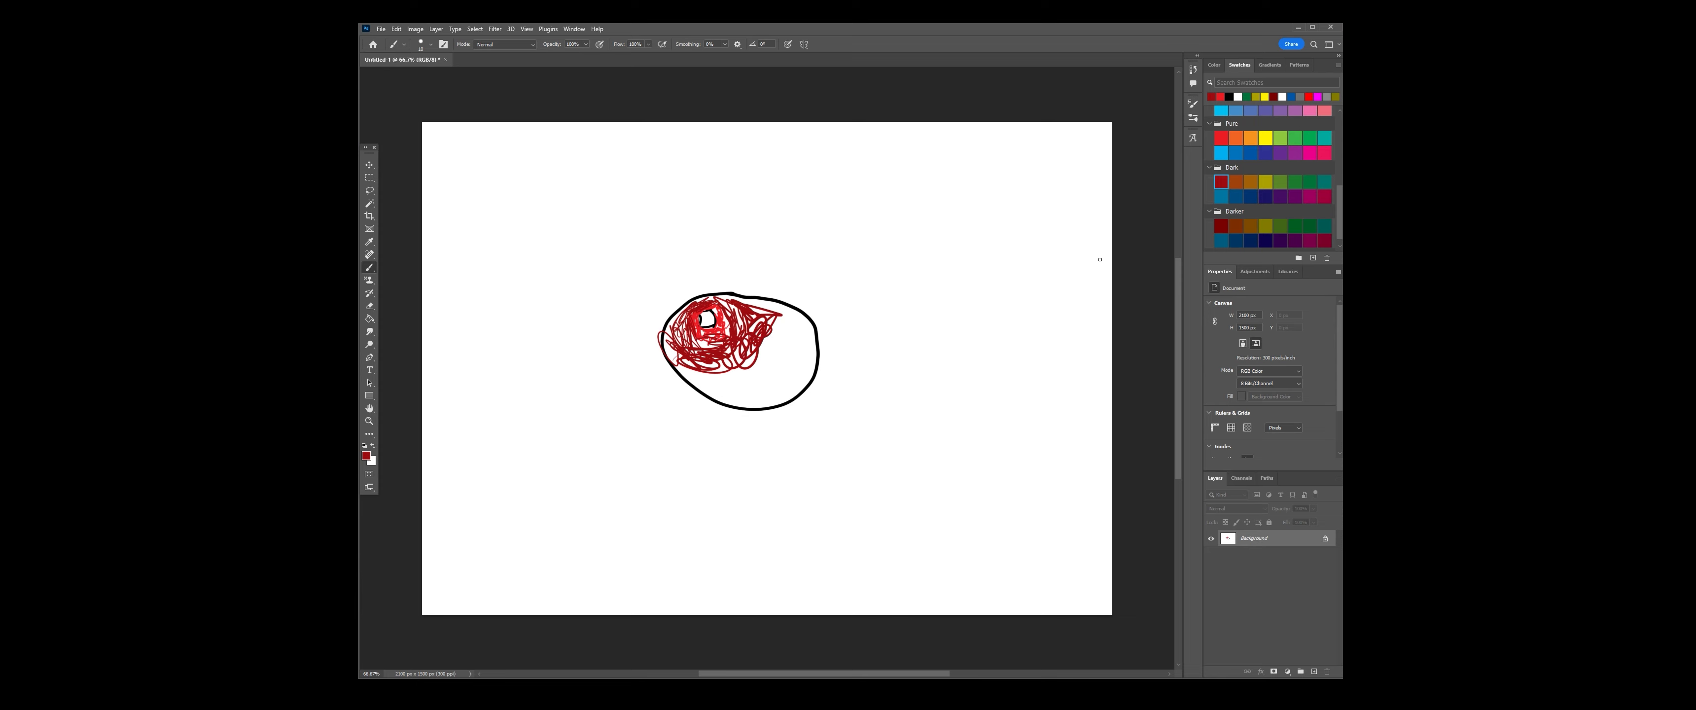
# Shade the right and lower parts of the shape in the darker red and fill gaps with dark red
pyautogui.click(1235, 225)
pyautogui.click(1220, 225)
pyautogui.moveTo(721, 352)
pyautogui.mouseDown()
pyautogui.moveTo(706, 387)
pyautogui.moveTo(783, 348)
pyautogui.moveTo(765, 351)
pyautogui.moveTo(751, 303)
pyautogui.moveTo(807, 329)
pyautogui.moveTo(797, 356)
pyautogui.moveTo(779, 348)
pyautogui.moveTo(811, 328)
pyautogui.moveTo(773, 376)
pyautogui.moveTo(721, 378)
pyautogui.moveTo(714, 399)
pyautogui.moveTo(761, 406)
pyautogui.moveTo(798, 355)
pyautogui.mouseUp()
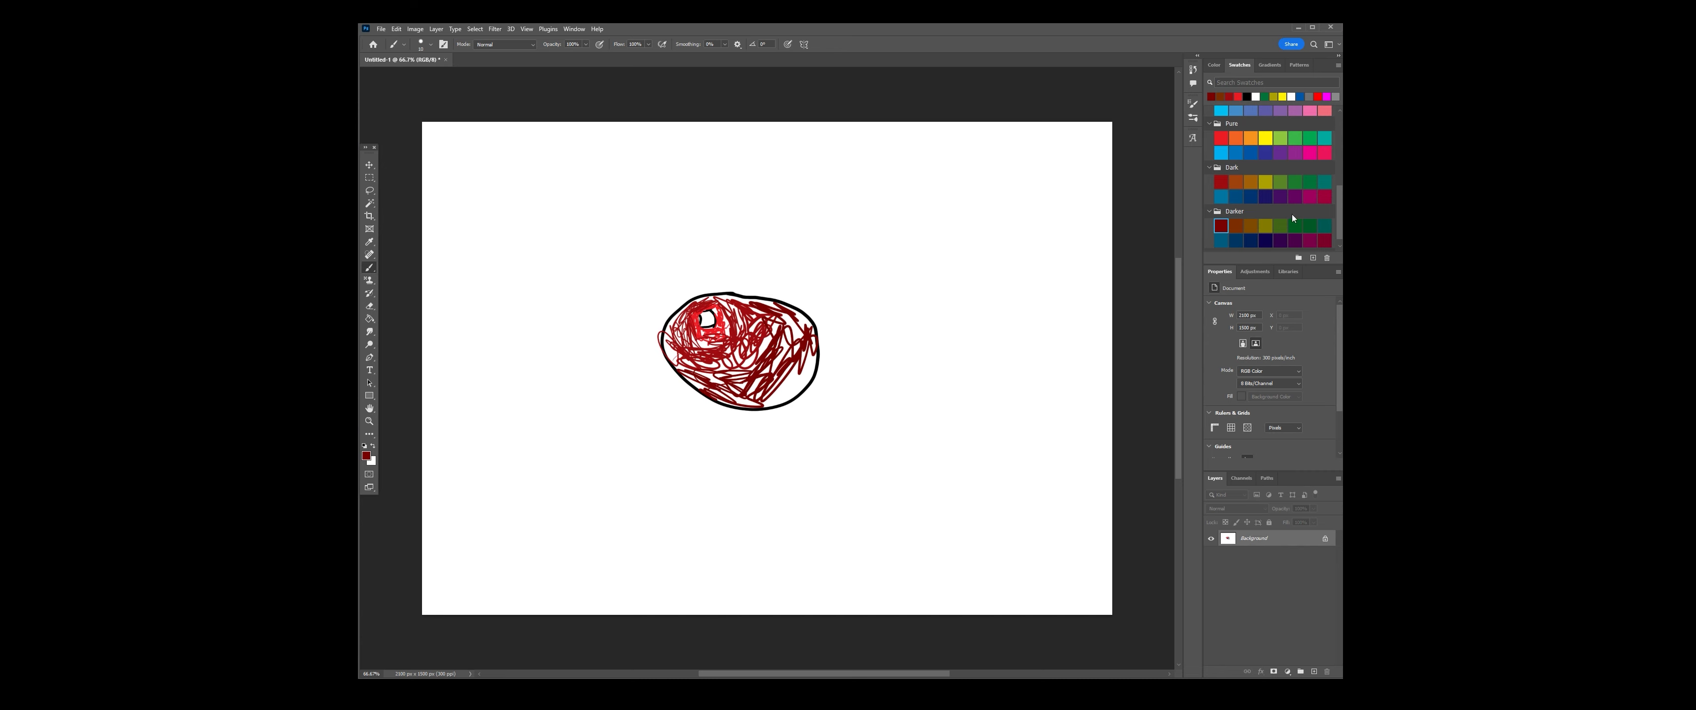
pyautogui.moveTo(1340, 217); pyautogui.dragTo(1334, 228)
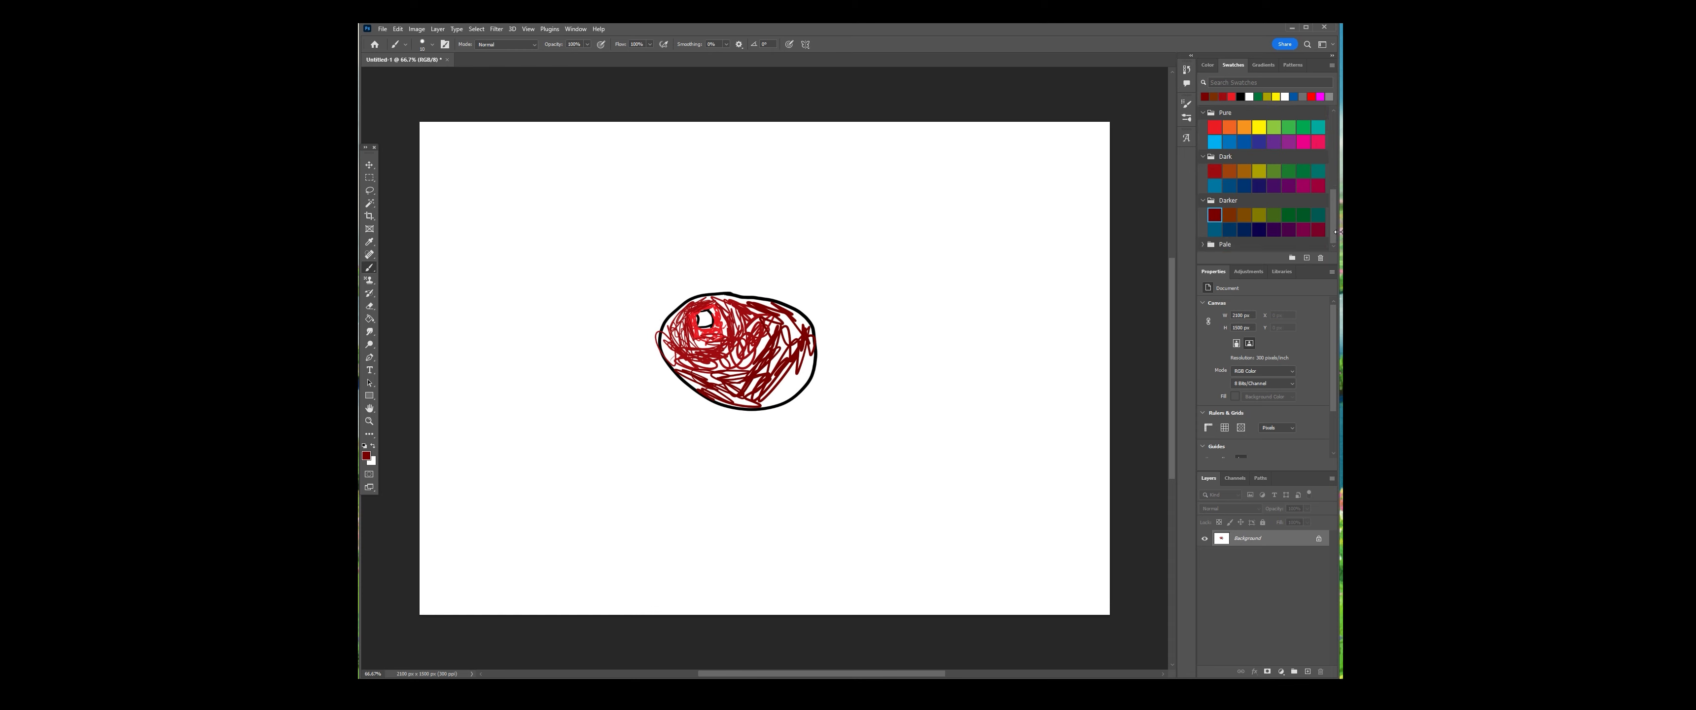
pyautogui.moveTo(786, 385)
pyautogui.mouseDown()
pyautogui.moveTo(812, 332)
pyautogui.moveTo(784, 322)
pyautogui.moveTo(766, 367)
pyautogui.moveTo(788, 360)
pyautogui.moveTo(784, 398)
pyautogui.moveTo(808, 381)
pyautogui.moveTo(782, 364)
pyautogui.moveTo(743, 402)
pyautogui.moveTo(685, 388)
pyautogui.moveTo(722, 373)
pyautogui.moveTo(752, 395)
pyautogui.mouseUp()
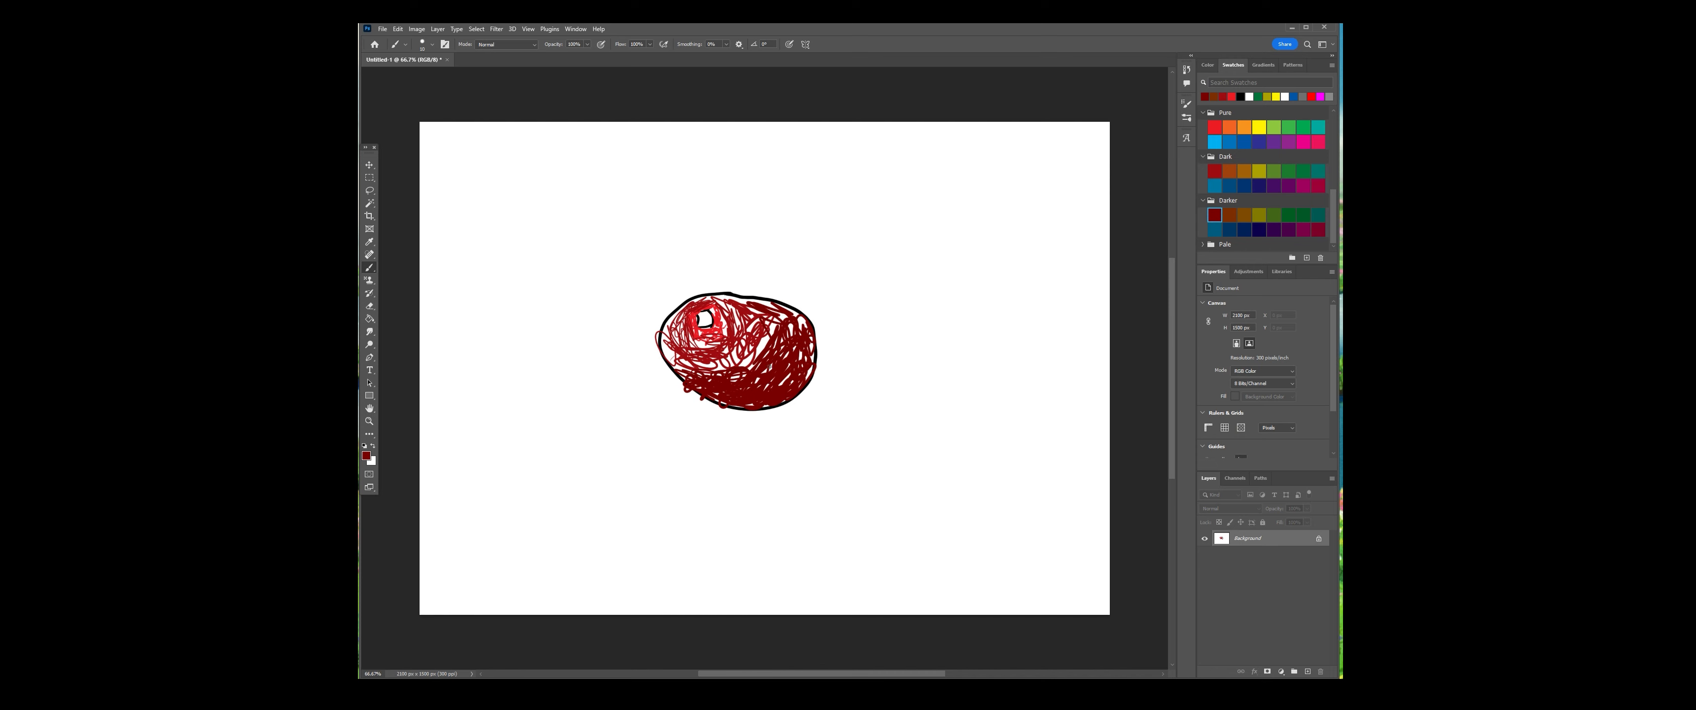
pyautogui.moveTo(798, 365); pyautogui.dragTo(812, 365)
pyautogui.moveTo(790, 328)
pyautogui.mouseDown()
pyautogui.moveTo(724, 362)
pyautogui.moveTo(746, 329)
pyautogui.moveTo(774, 324)
pyautogui.moveTo(743, 325)
pyautogui.moveTo(729, 301)
pyautogui.moveTo(725, 365)
pyautogui.moveTo(712, 345)
pyautogui.moveTo(691, 370)
pyautogui.moveTo(680, 322)
pyautogui.moveTo(676, 367)
pyautogui.mouseUp()
pyautogui.click(1215, 171)
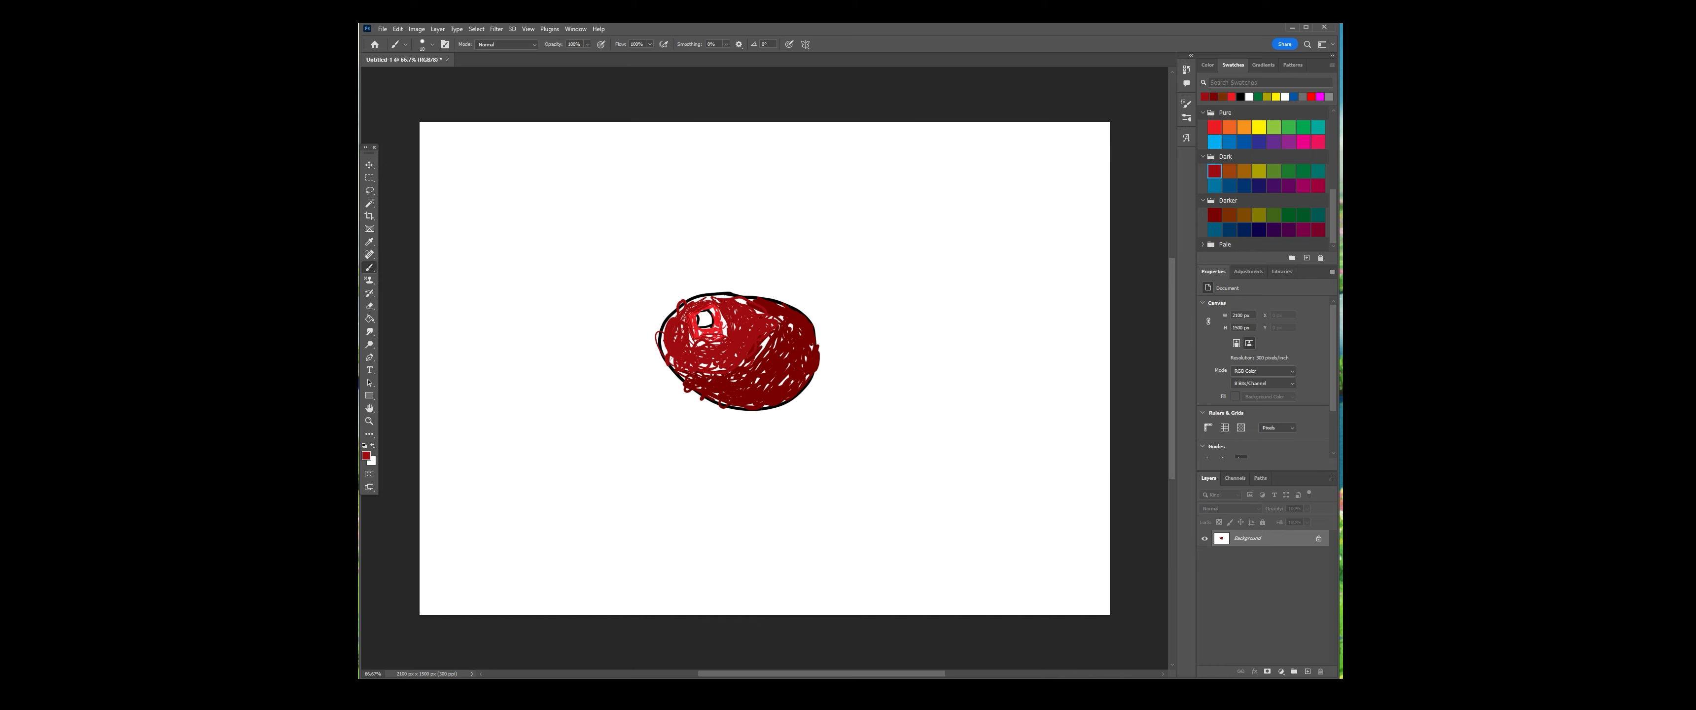
# Try a thick black shadow along the shape's upper-left edge and erase it with the Eraser tool
pyautogui.click(1240, 96)
pyautogui.moveTo(655, 327)
pyautogui.mouseDown()
pyautogui.moveTo(681, 291)
pyautogui.moveTo(700, 295)
pyautogui.moveTo(645, 321)
pyautogui.moveTo(662, 279)
pyautogui.moveTo(696, 288)
pyautogui.moveTo(678, 275)
pyautogui.moveTo(711, 270)
pyautogui.moveTo(730, 292)
pyautogui.moveTo(703, 284)
pyautogui.moveTo(742, 275)
pyautogui.moveTo(767, 286)
pyautogui.moveTo(738, 288)
pyautogui.moveTo(781, 285)
pyautogui.moveTo(793, 302)
pyautogui.moveTo(777, 298)
pyautogui.mouseUp()
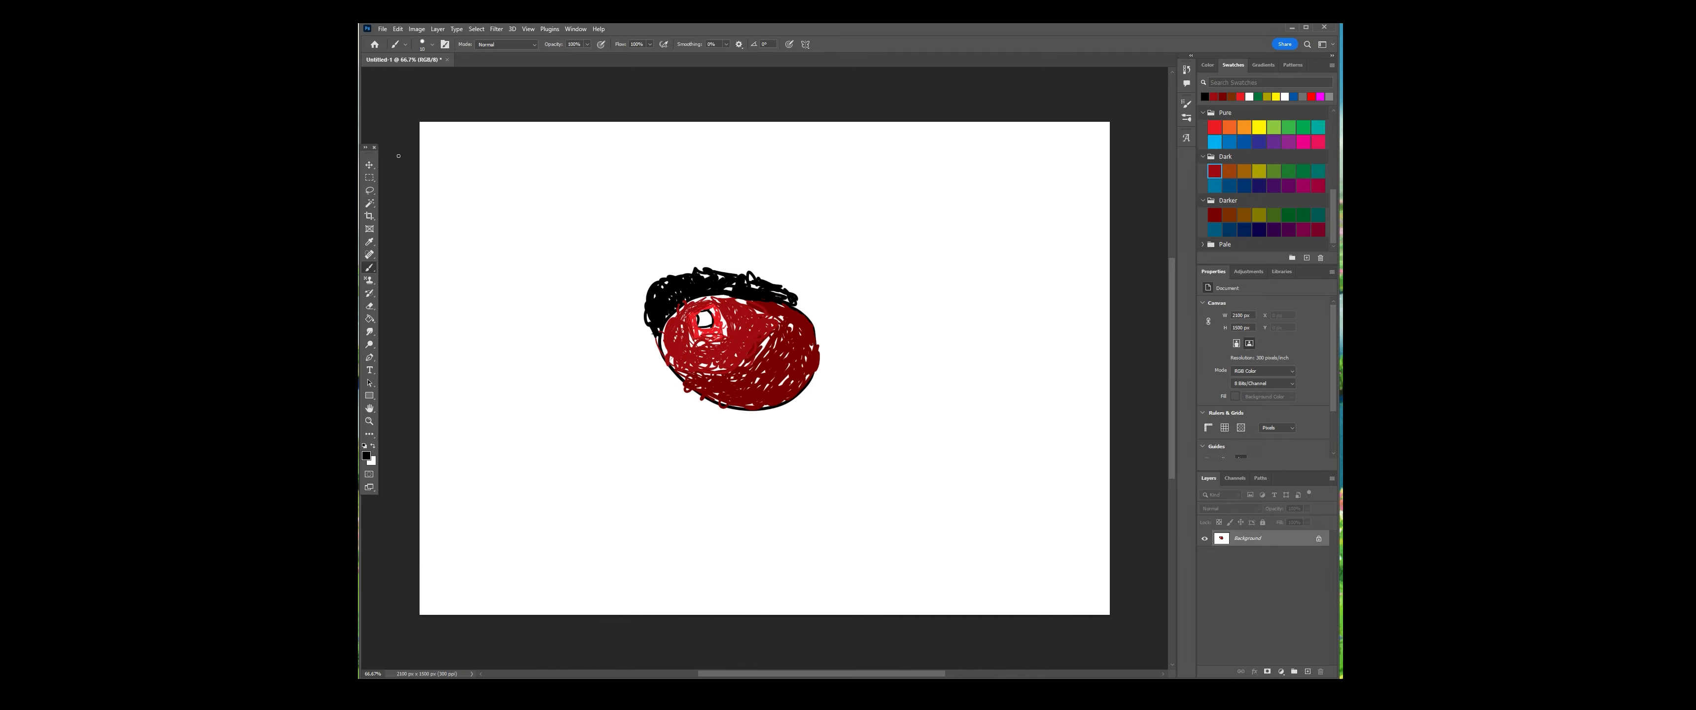
pyautogui.scroll(8, 709, 298)
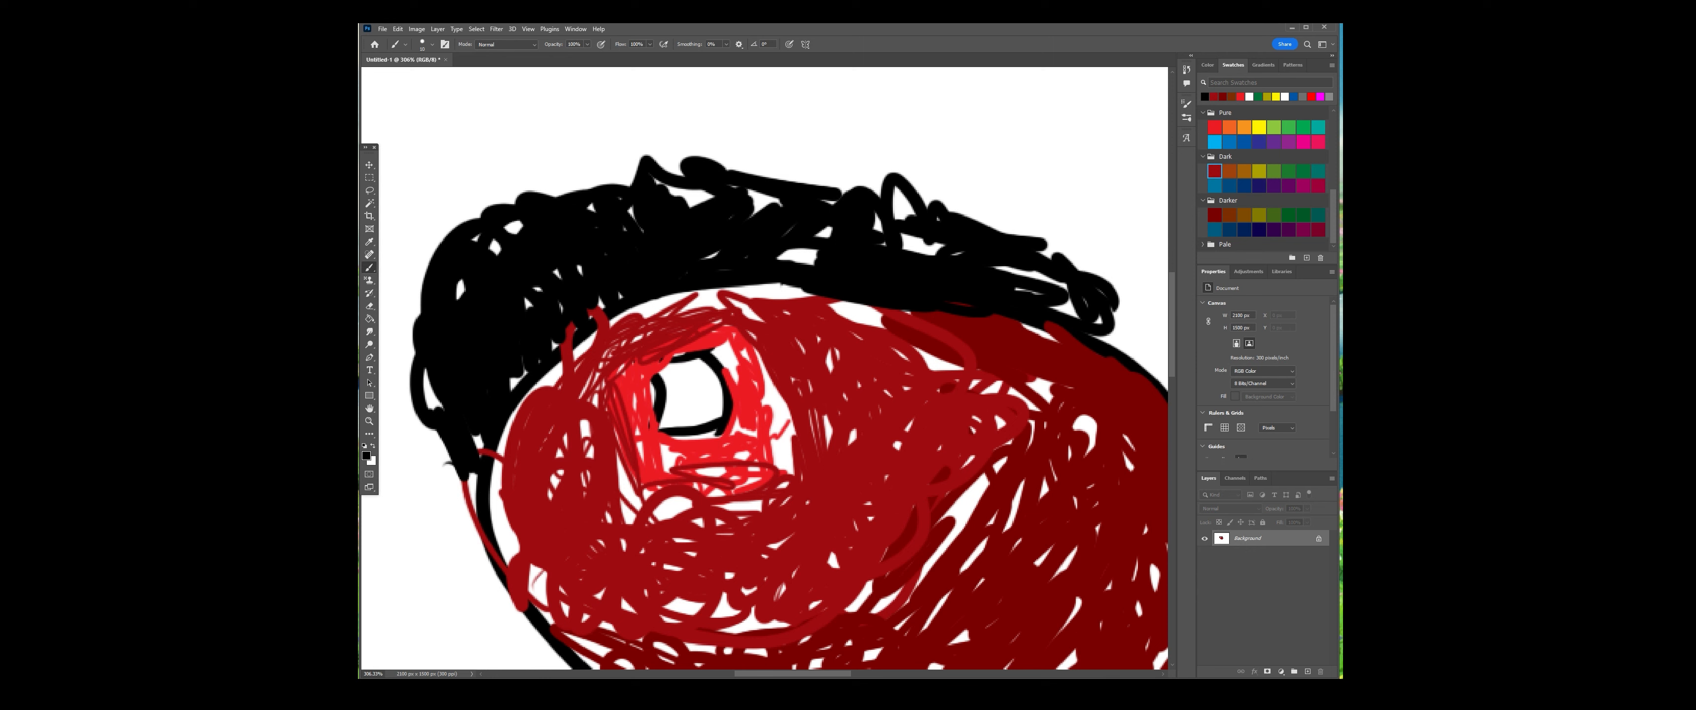
pyautogui.click(370, 307)
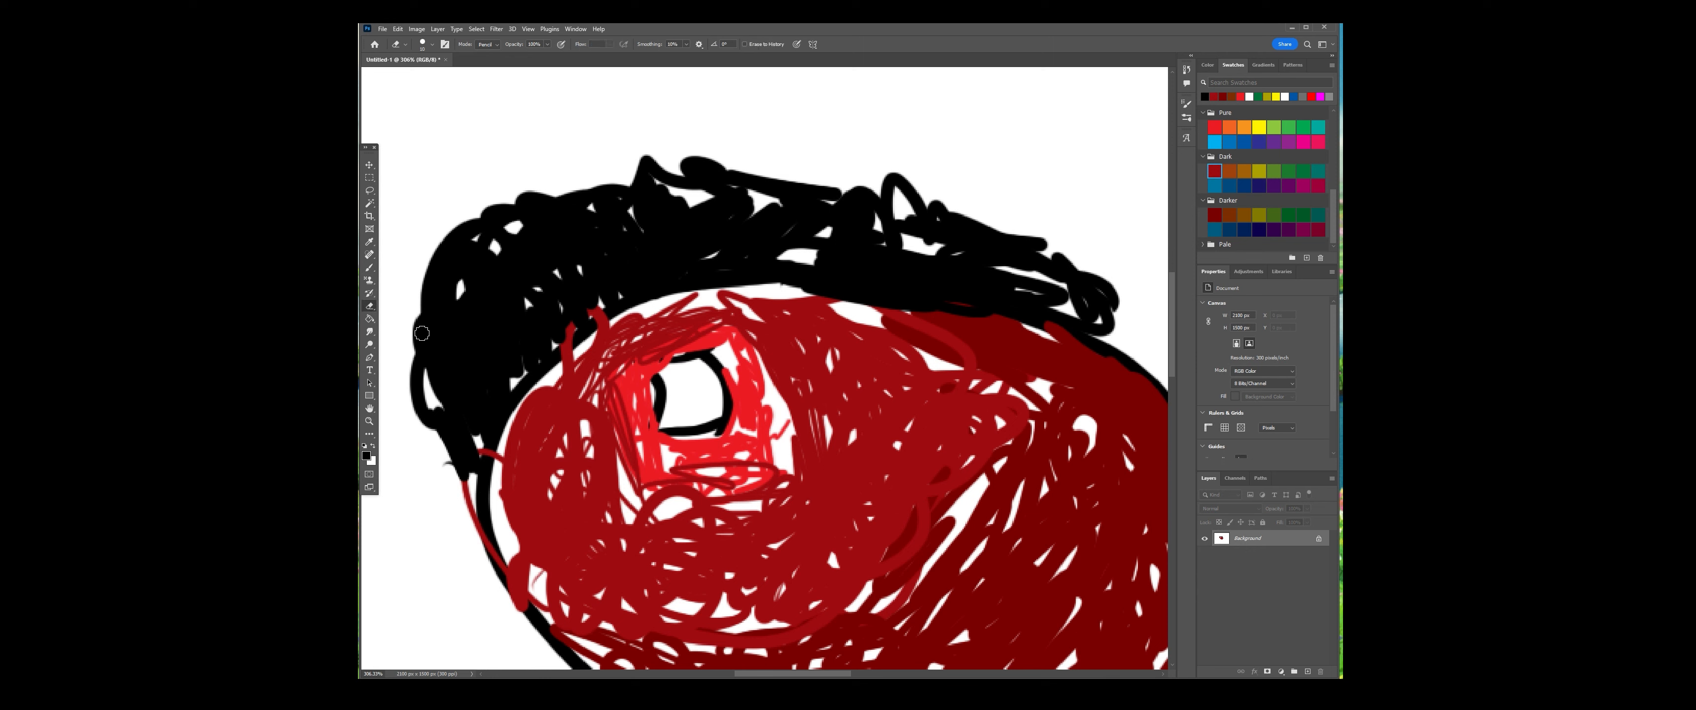
pyautogui.moveTo(421, 404)
pyautogui.mouseDown()
pyautogui.moveTo(416, 367)
pyautogui.moveTo(425, 437)
pyautogui.moveTo(451, 401)
pyautogui.moveTo(462, 421)
pyautogui.moveTo(473, 411)
pyautogui.moveTo(461, 482)
pyautogui.moveTo(451, 442)
pyautogui.moveTo(529, 335)
pyautogui.moveTo(507, 312)
pyautogui.moveTo(430, 377)
pyautogui.moveTo(420, 306)
pyautogui.moveTo(443, 376)
pyautogui.moveTo(430, 314)
pyautogui.moveTo(458, 227)
pyautogui.moveTo(487, 216)
pyautogui.moveTo(444, 339)
pyautogui.moveTo(558, 242)
pyautogui.moveTo(511, 240)
pyautogui.moveTo(449, 323)
pyautogui.moveTo(443, 273)
pyautogui.moveTo(439, 370)
pyautogui.moveTo(468, 349)
pyautogui.moveTo(441, 384)
pyautogui.moveTo(469, 400)
pyautogui.moveTo(507, 374)
pyautogui.moveTo(570, 227)
pyautogui.moveTo(537, 187)
pyautogui.moveTo(494, 230)
pyautogui.moveTo(564, 184)
pyautogui.moveTo(515, 320)
pyautogui.moveTo(610, 185)
pyautogui.moveTo(640, 176)
pyautogui.moveTo(593, 199)
pyautogui.moveTo(682, 145)
pyautogui.moveTo(752, 146)
pyautogui.moveTo(562, 256)
pyautogui.moveTo(824, 175)
pyautogui.moveTo(645, 184)
pyautogui.moveTo(889, 193)
pyautogui.moveTo(1111, 327)
pyautogui.moveTo(1109, 293)
pyautogui.moveTo(957, 218)
pyautogui.moveTo(916, 174)
pyautogui.moveTo(790, 200)
pyautogui.moveTo(840, 258)
pyautogui.moveTo(1014, 297)
pyautogui.moveTo(948, 247)
pyautogui.moveTo(855, 221)
pyautogui.moveTo(642, 226)
pyautogui.moveTo(514, 330)
pyautogui.moveTo(724, 256)
pyautogui.moveTo(790, 254)
pyautogui.moveTo(934, 316)
pyautogui.moveTo(920, 278)
pyautogui.mouseUp()
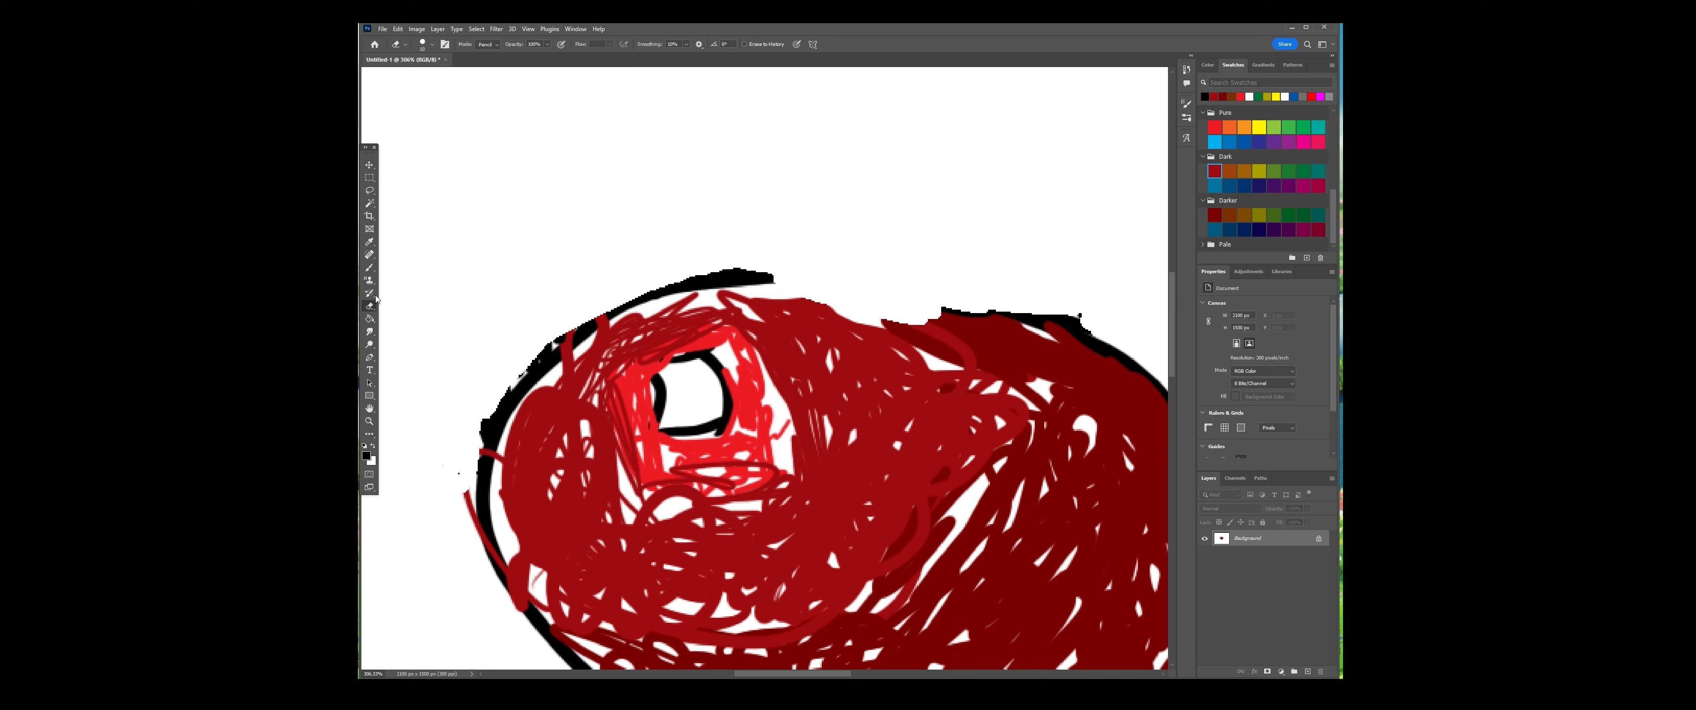
# Redraw the upper outline in black and repaint the gap beneath it in dark red and darker red
pyautogui.click(369, 267)
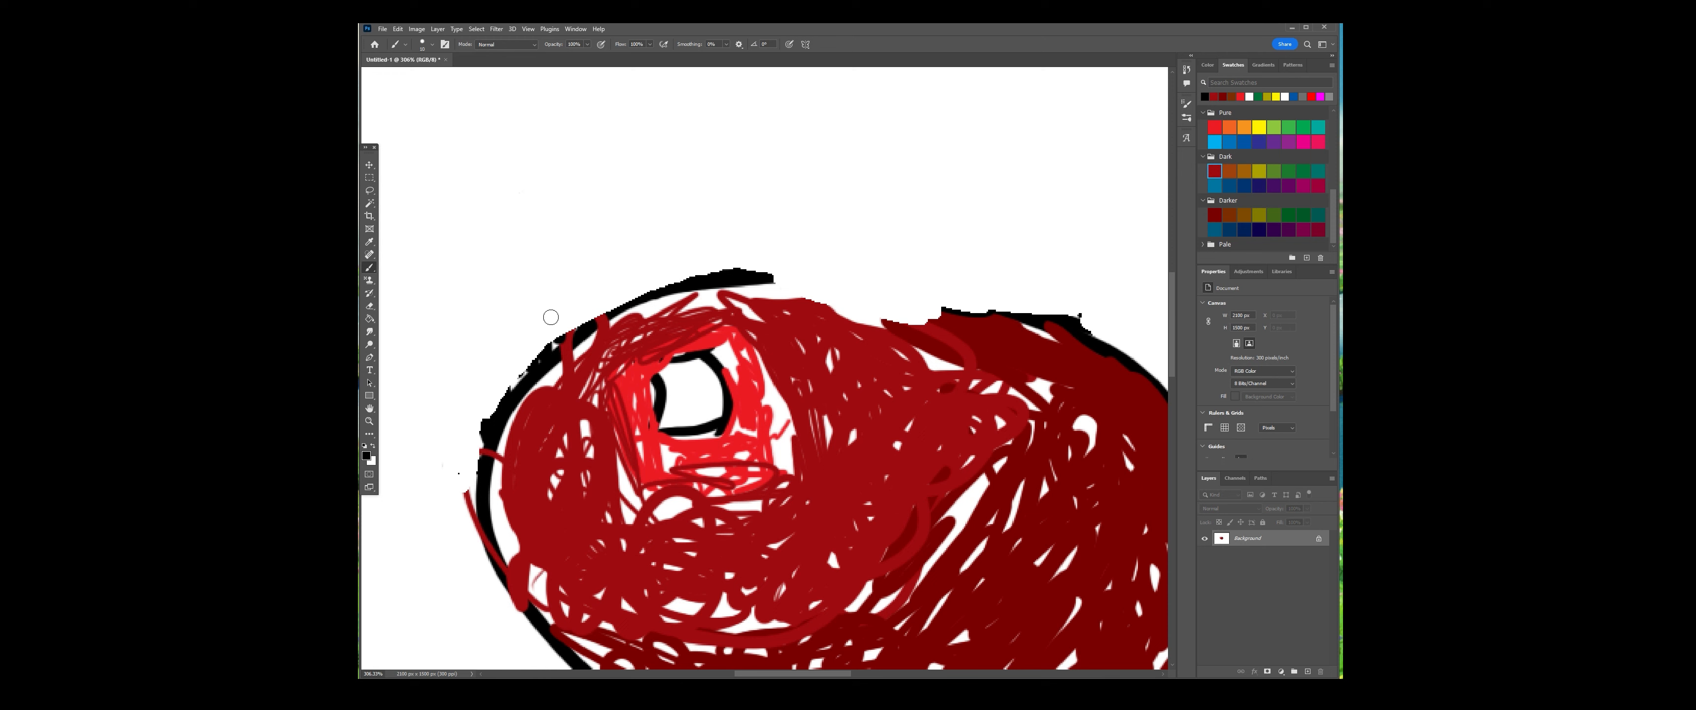
pyautogui.moveTo(576, 316)
pyautogui.mouseDown()
pyautogui.moveTo(538, 361)
pyautogui.moveTo(616, 308)
pyautogui.moveTo(771, 273)
pyautogui.moveTo(1074, 326)
pyautogui.mouseUp()
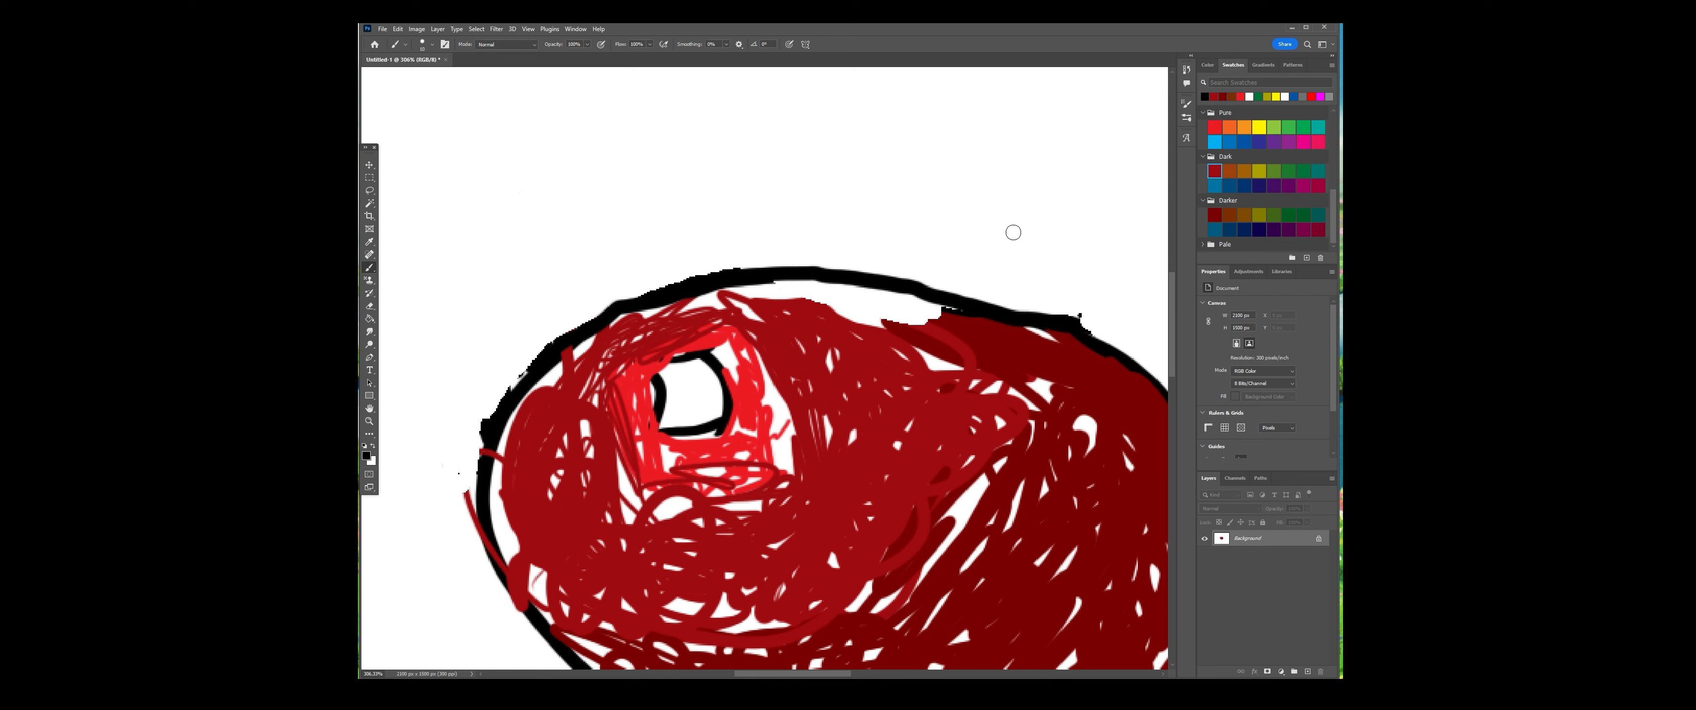
pyautogui.click(1229, 171)
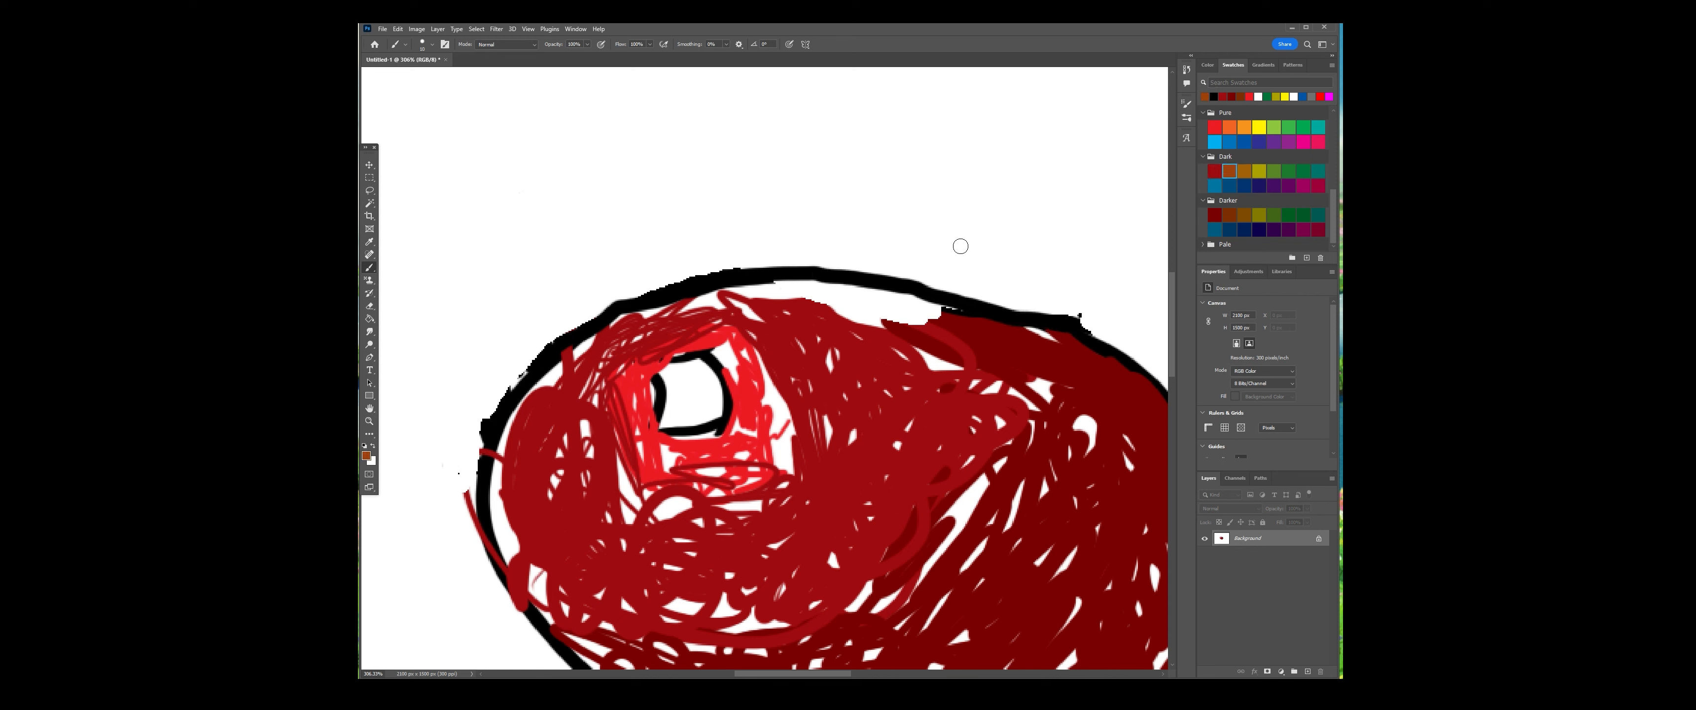
pyautogui.click(1214, 170)
pyautogui.moveTo(773, 303)
pyautogui.mouseDown()
pyautogui.moveTo(820, 294)
pyautogui.moveTo(762, 294)
pyautogui.moveTo(833, 294)
pyautogui.moveTo(865, 320)
pyautogui.moveTo(810, 290)
pyautogui.mouseUp()
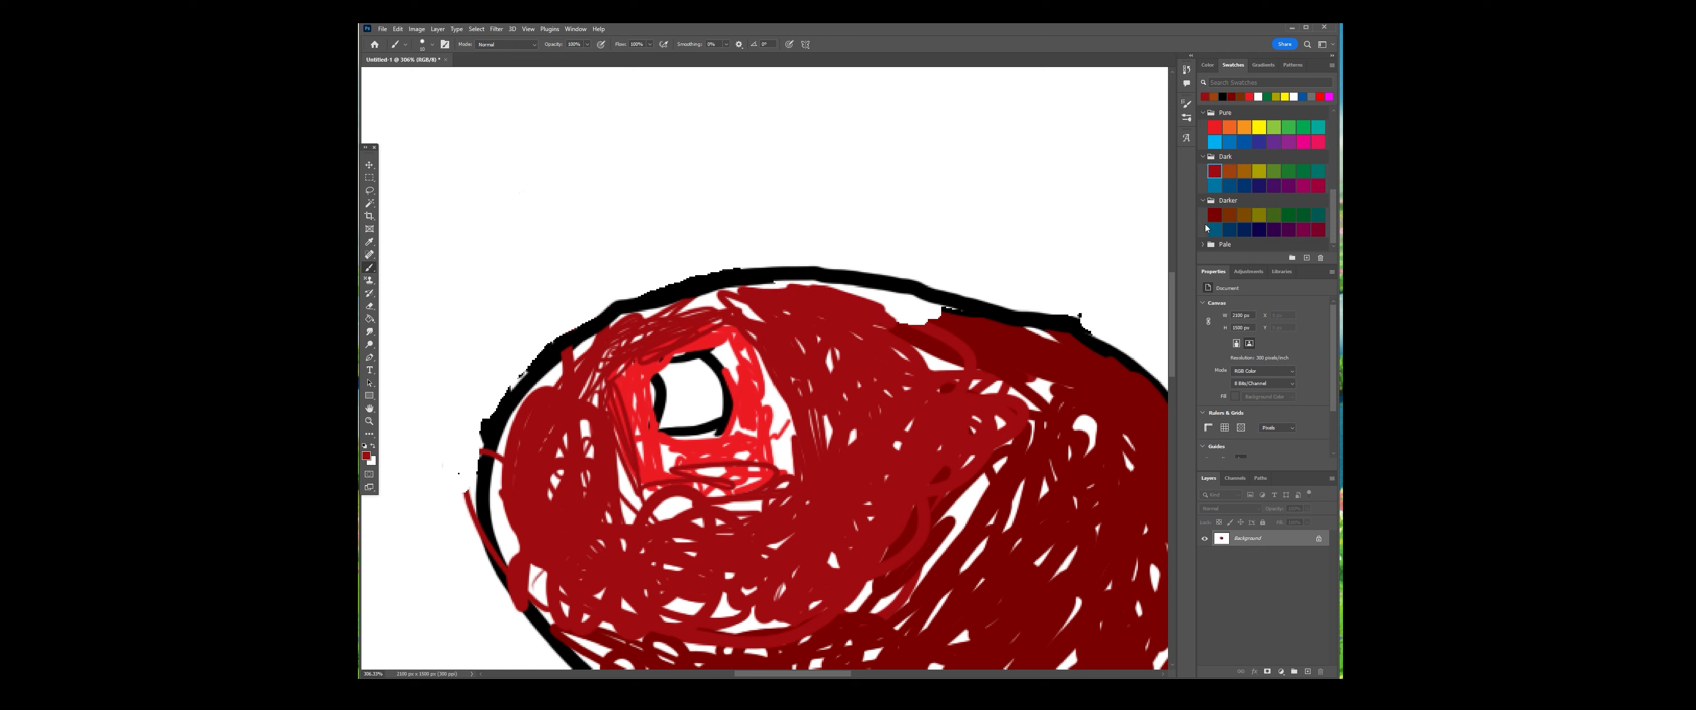
pyautogui.click(1215, 214)
pyautogui.moveTo(951, 316)
pyautogui.mouseDown()
pyautogui.moveTo(897, 320)
pyautogui.moveTo(885, 296)
pyautogui.moveTo(926, 312)
pyautogui.mouseUp()
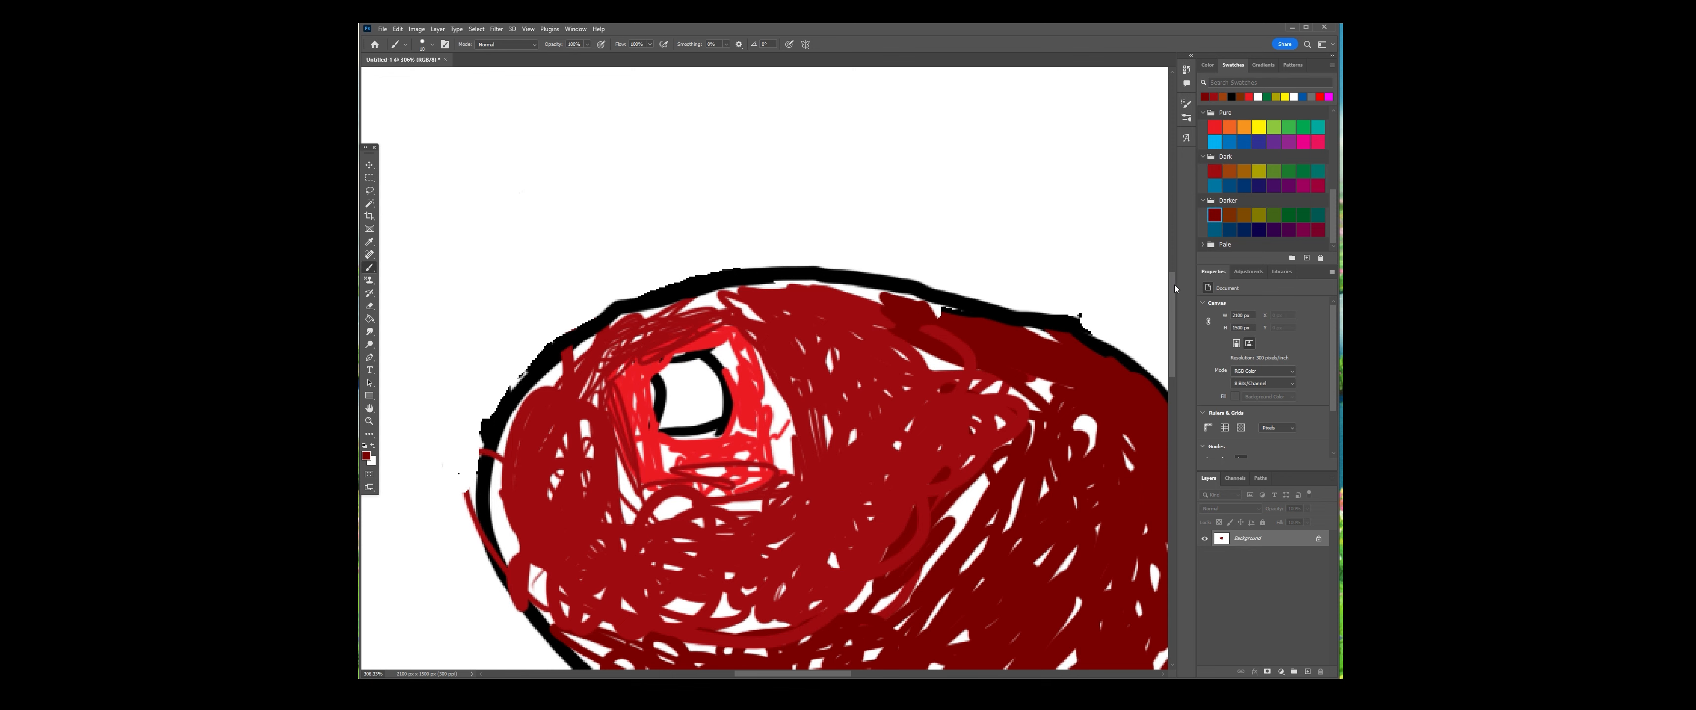
# Paint a solid black cast shadow against the lower-right edge of the red shape
pyautogui.moveTo(1175, 288); pyautogui.dragTo(1176, 308)
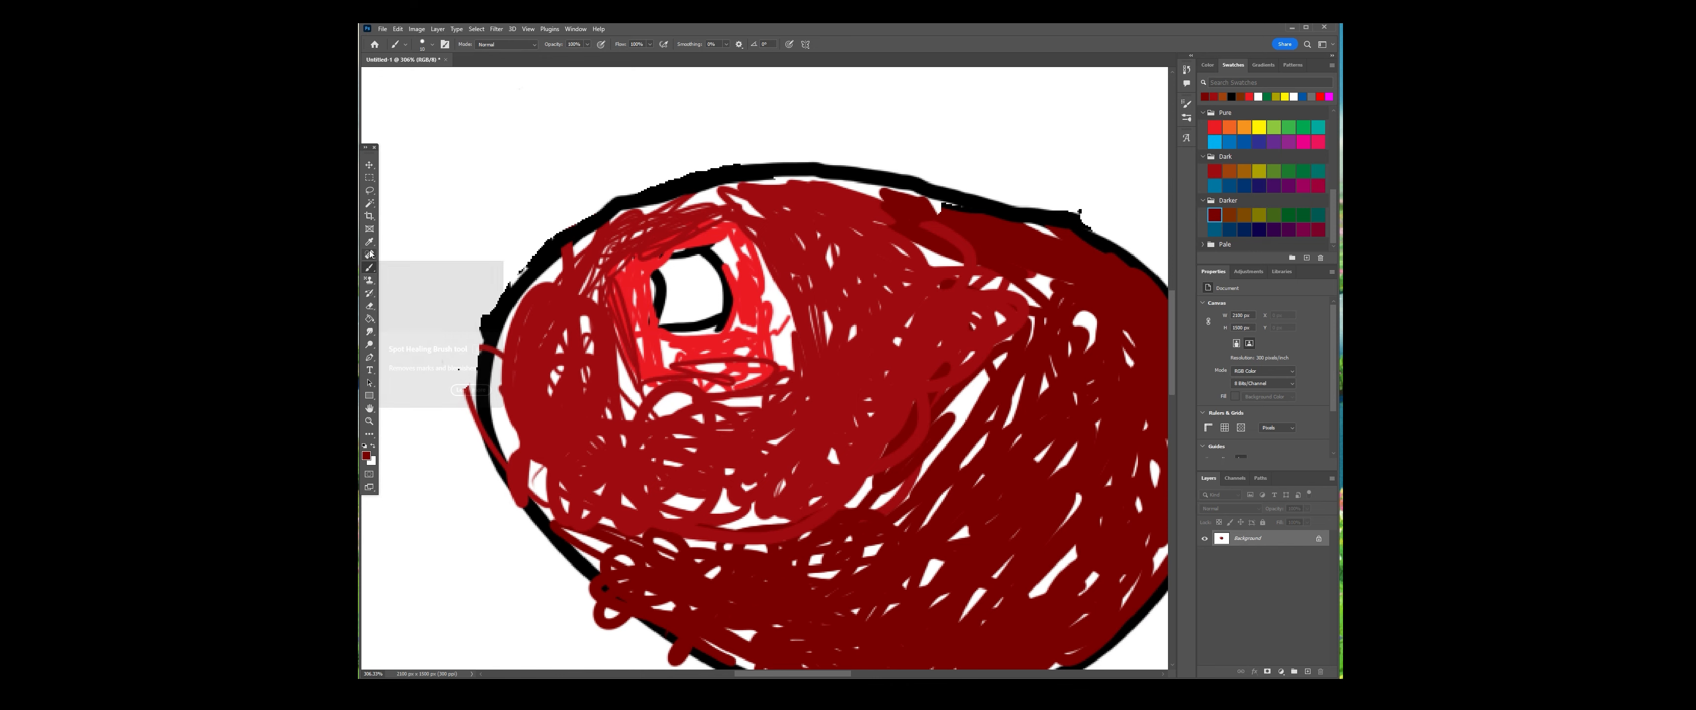
pyautogui.scroll(-5, 828, 517)
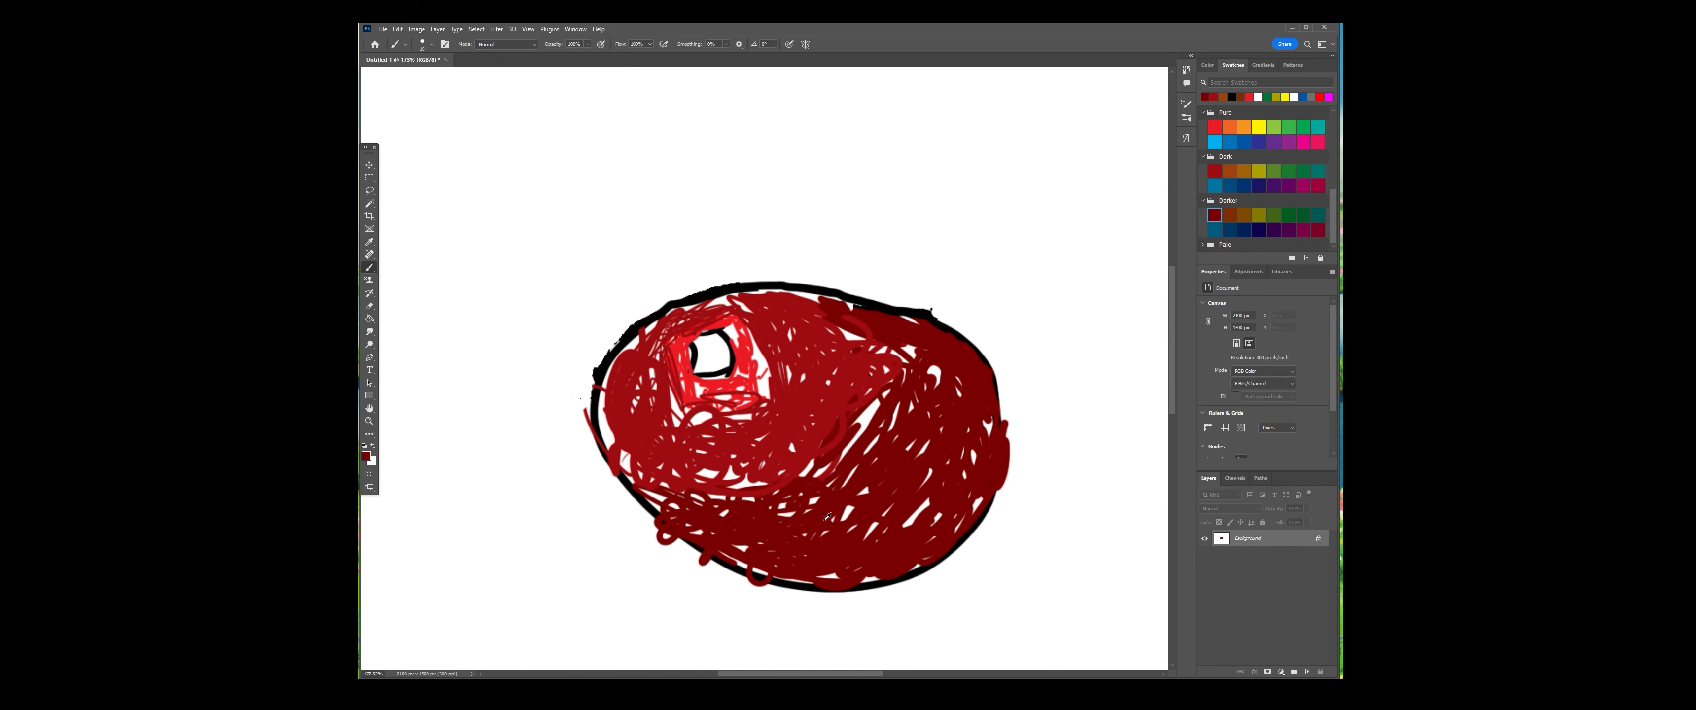
pyautogui.scroll(-2, 828, 517)
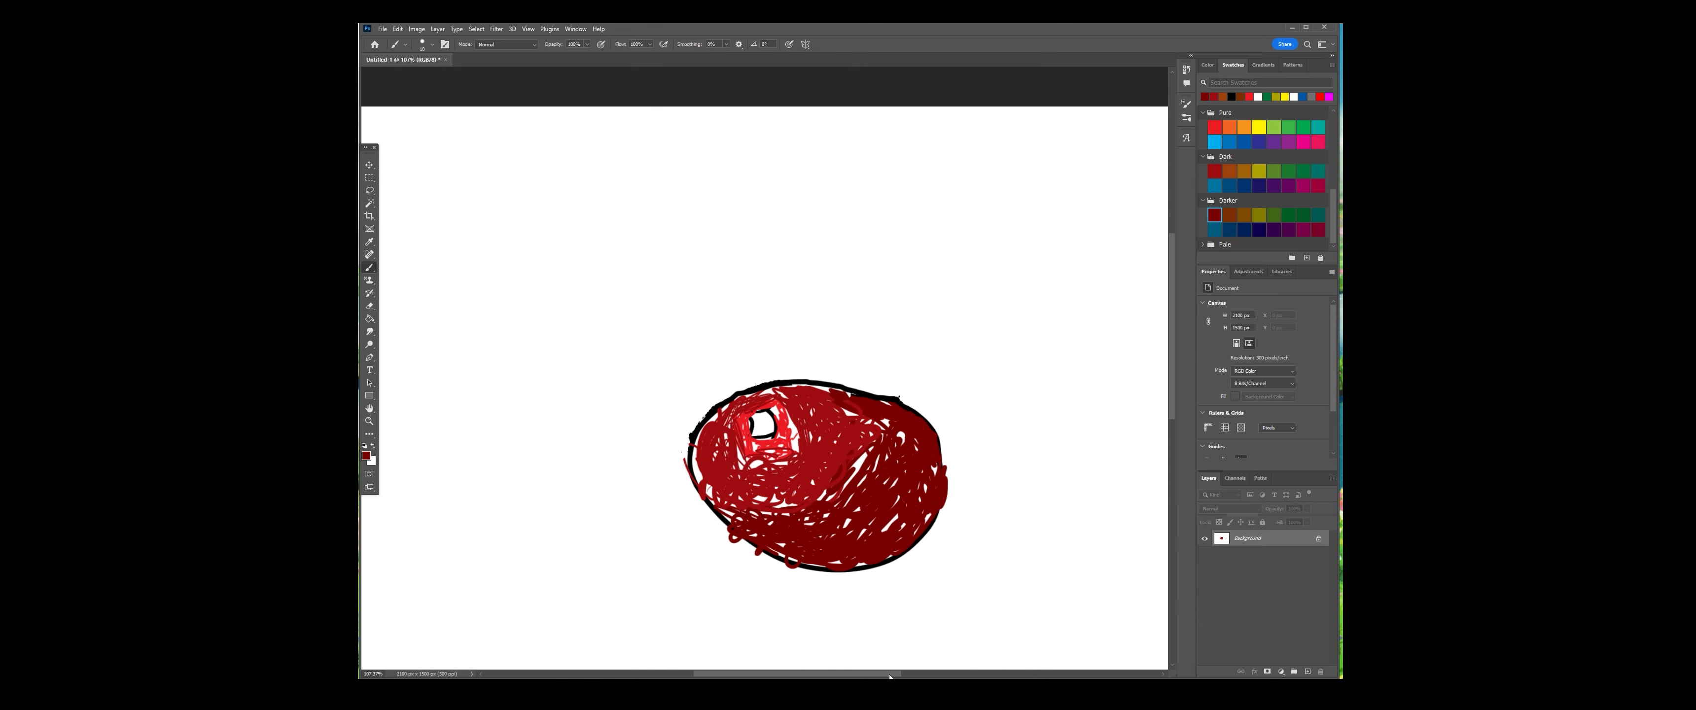
pyautogui.moveTo(889, 676); pyautogui.dragTo(896, 676)
pyautogui.scroll(-1, 570, 302)
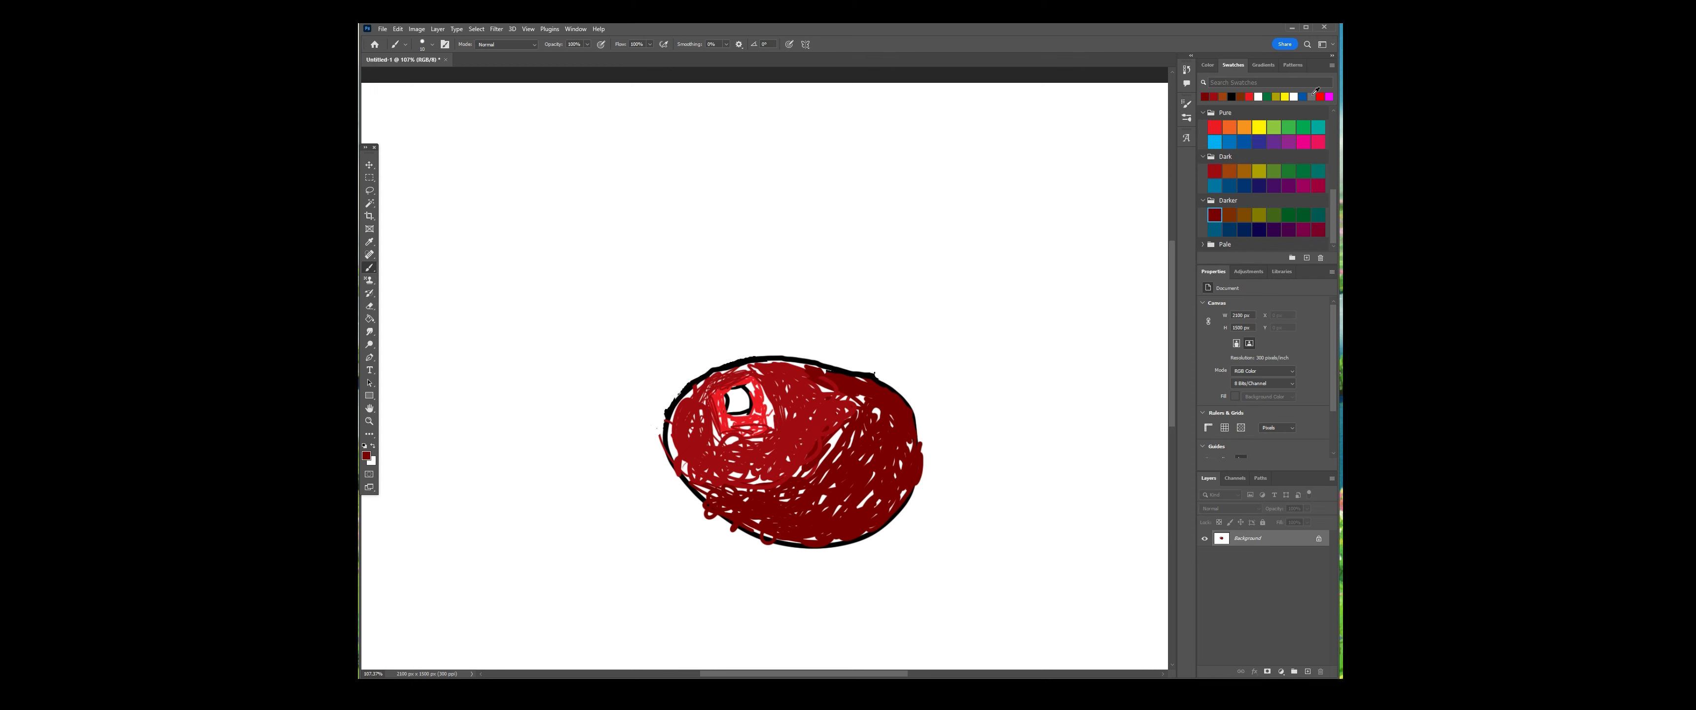
pyautogui.click(1240, 97)
pyautogui.click(1241, 97)
pyautogui.moveTo(927, 478)
pyautogui.mouseDown()
pyautogui.moveTo(873, 535)
pyautogui.moveTo(932, 495)
pyautogui.moveTo(989, 508)
pyautogui.moveTo(898, 525)
pyautogui.moveTo(932, 543)
pyautogui.moveTo(963, 543)
pyautogui.moveTo(922, 529)
pyautogui.moveTo(986, 505)
pyautogui.moveTo(932, 495)
pyautogui.moveTo(1005, 510)
pyautogui.moveTo(890, 536)
pyautogui.moveTo(904, 559)
pyautogui.moveTo(980, 548)
pyautogui.moveTo(906, 517)
pyautogui.moveTo(925, 481)
pyautogui.moveTo(966, 480)
pyautogui.moveTo(945, 489)
pyautogui.moveTo(984, 514)
pyautogui.moveTo(979, 537)
pyautogui.moveTo(1010, 524)
pyautogui.moveTo(902, 577)
pyautogui.moveTo(898, 557)
pyautogui.moveTo(939, 531)
pyautogui.moveTo(902, 547)
pyautogui.moveTo(906, 515)
pyautogui.moveTo(919, 553)
pyautogui.moveTo(983, 530)
pyautogui.moveTo(939, 538)
pyautogui.moveTo(979, 519)
pyautogui.moveTo(920, 544)
pyautogui.mouseUp()
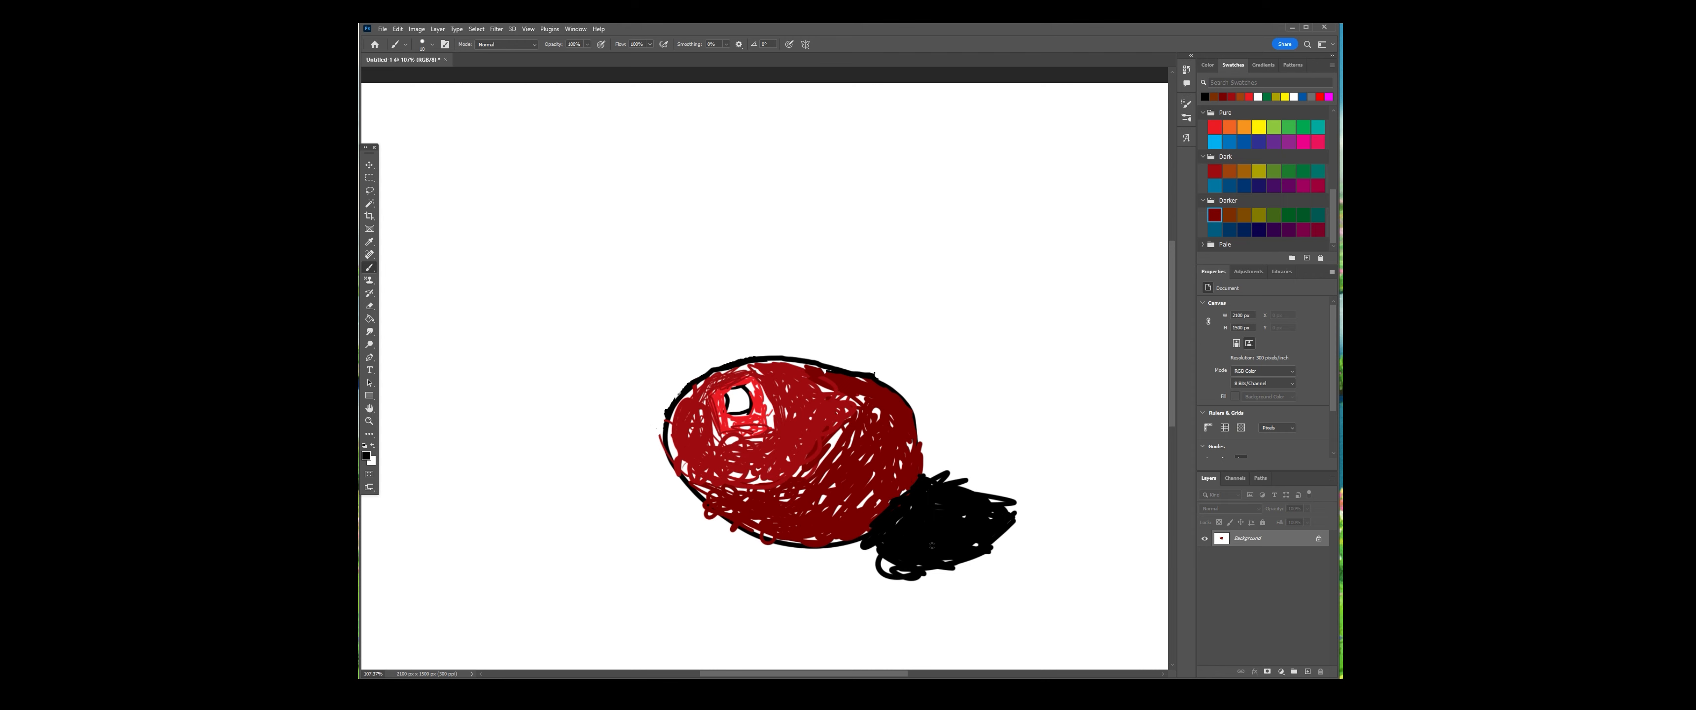
pyautogui.moveTo(980, 490)
pyautogui.mouseDown()
pyautogui.moveTo(966, 488)
pyautogui.moveTo(1002, 494)
pyautogui.moveTo(938, 482)
pyautogui.moveTo(1000, 495)
pyautogui.moveTo(977, 484)
pyautogui.mouseUp()
# Redraw the shape's right-hand outline in black down to where it meets the shadow
pyautogui.scroll(10, 995, 587)
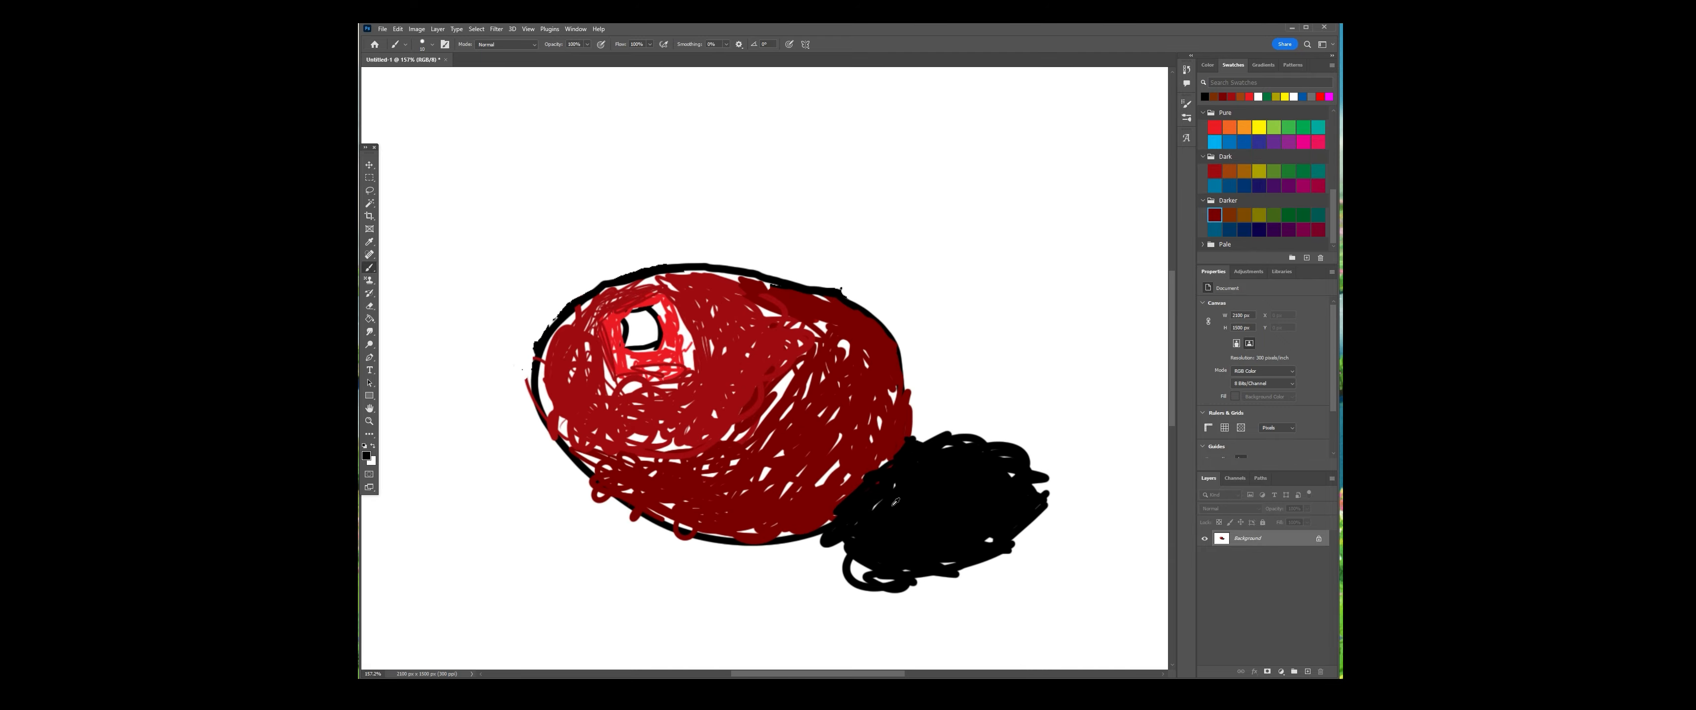
pyautogui.scroll(1, 780, 578)
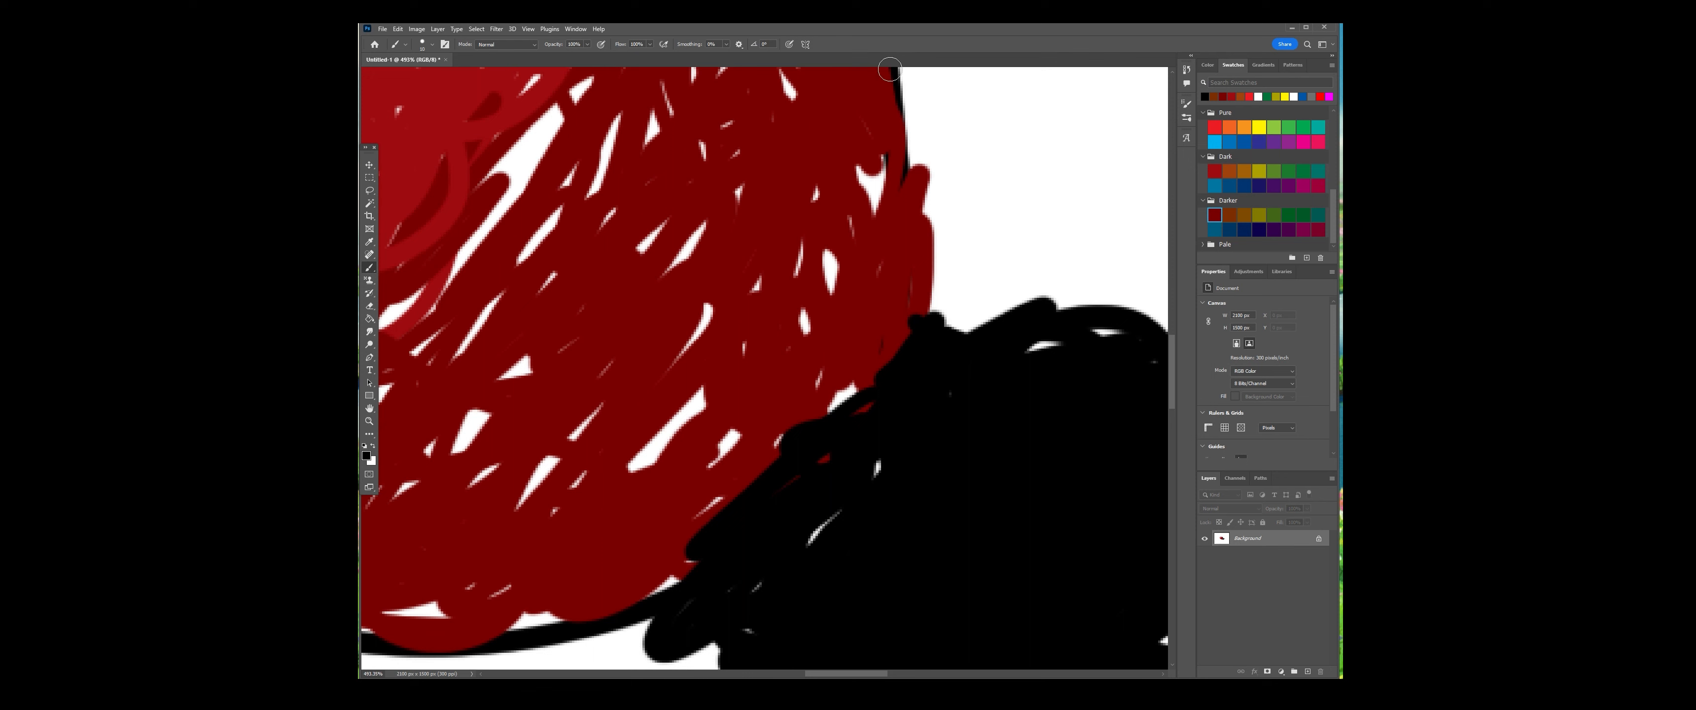
pyautogui.click(891, 78)
pyautogui.moveTo(891, 78)
pyautogui.mouseDown()
pyautogui.moveTo(907, 335)
pyautogui.moveTo(882, 361)
pyautogui.mouseUp()
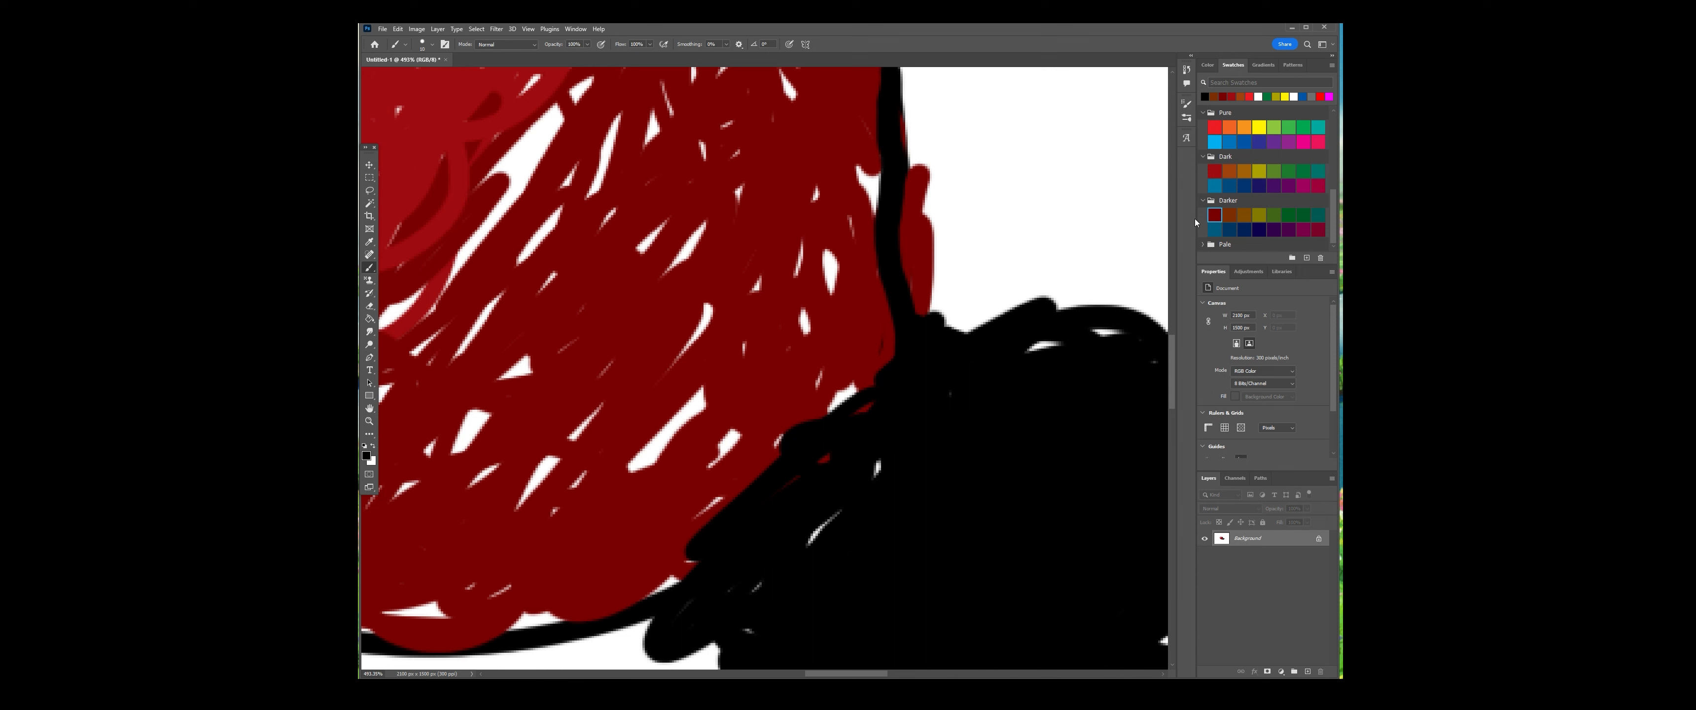
# Paint darker red over the shadow's overlap to clean up the shape's lower-right edge
pyautogui.click(1213, 215)
pyautogui.moveTo(718, 507)
pyautogui.mouseDown()
pyautogui.moveTo(682, 565)
pyautogui.moveTo(863, 393)
pyautogui.moveTo(828, 366)
pyautogui.moveTo(747, 456)
pyautogui.moveTo(790, 430)
pyautogui.mouseUp()
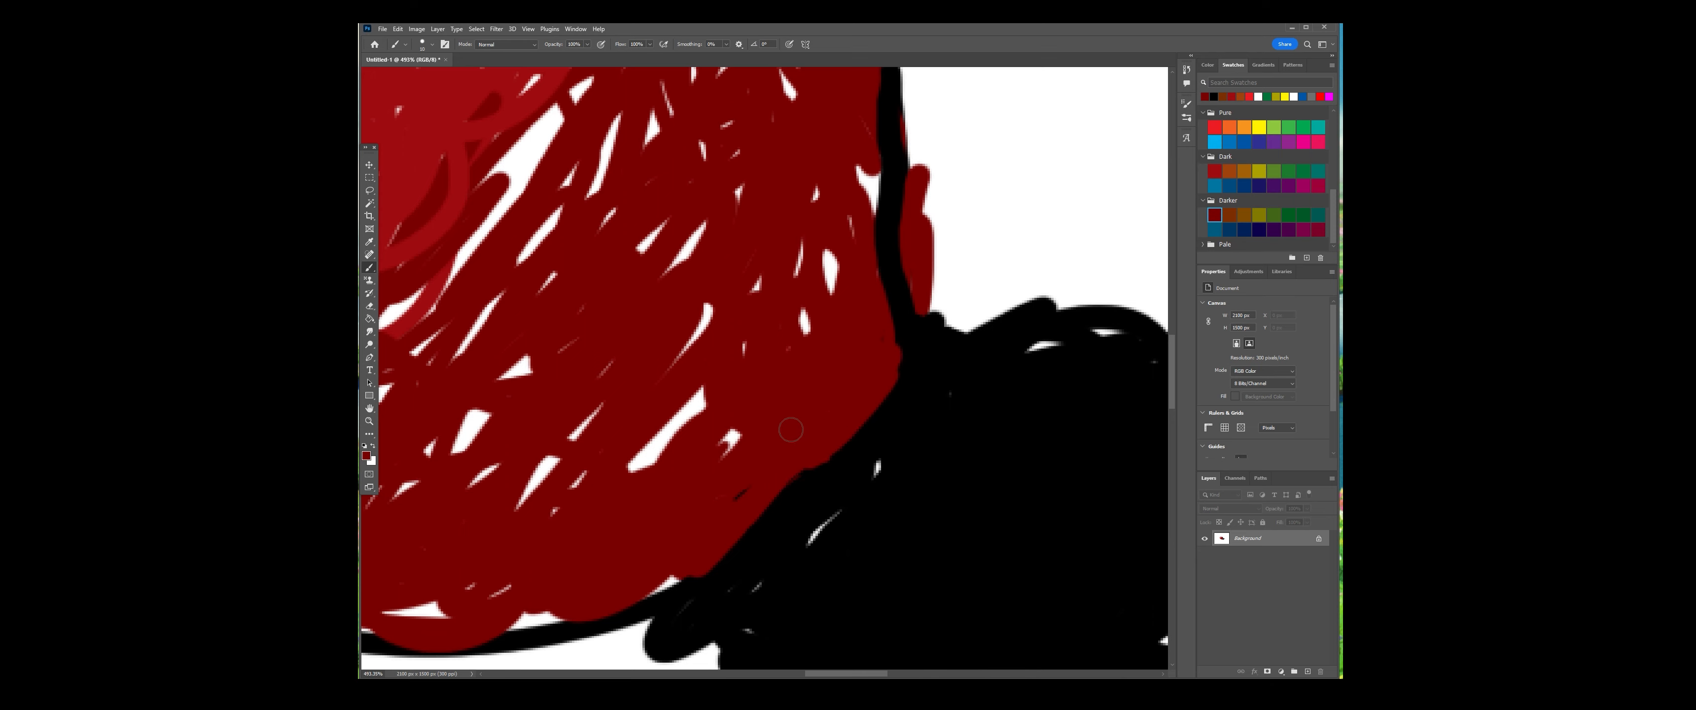
pyautogui.scroll(-3, 617, 145)
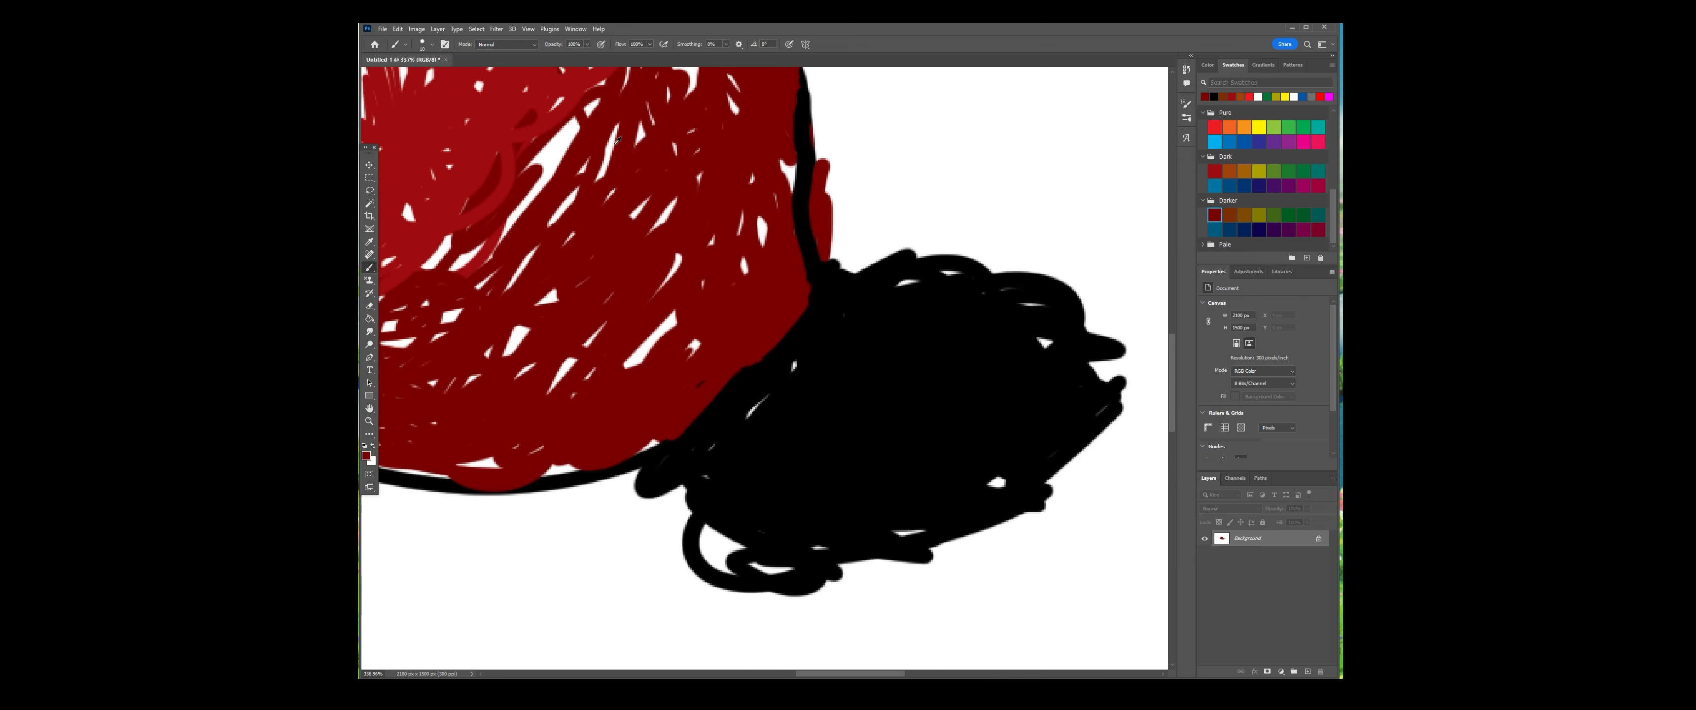
pyautogui.scroll(-2, 618, 145)
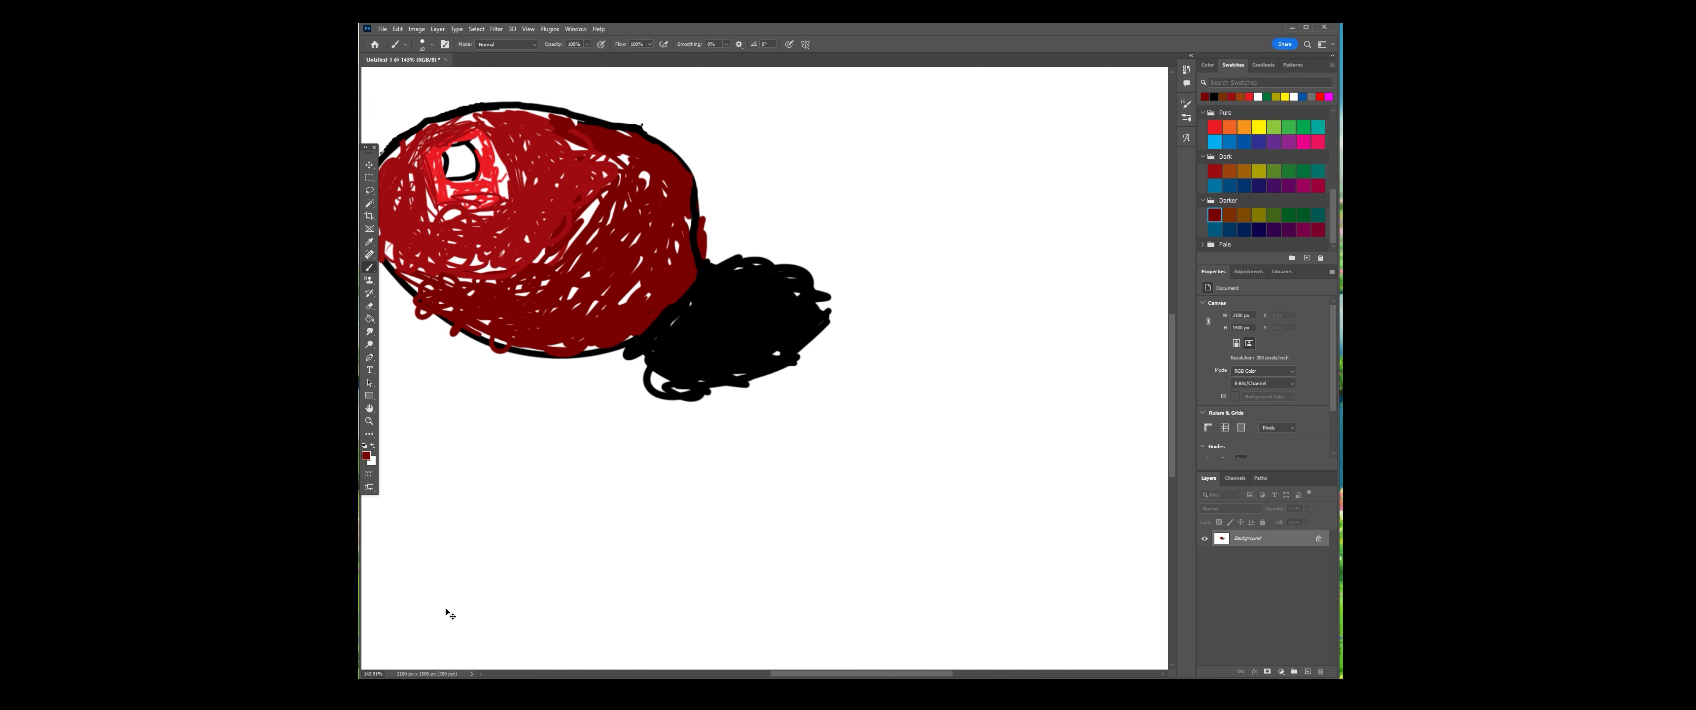
pyautogui.hotkey('ctrl', '0')
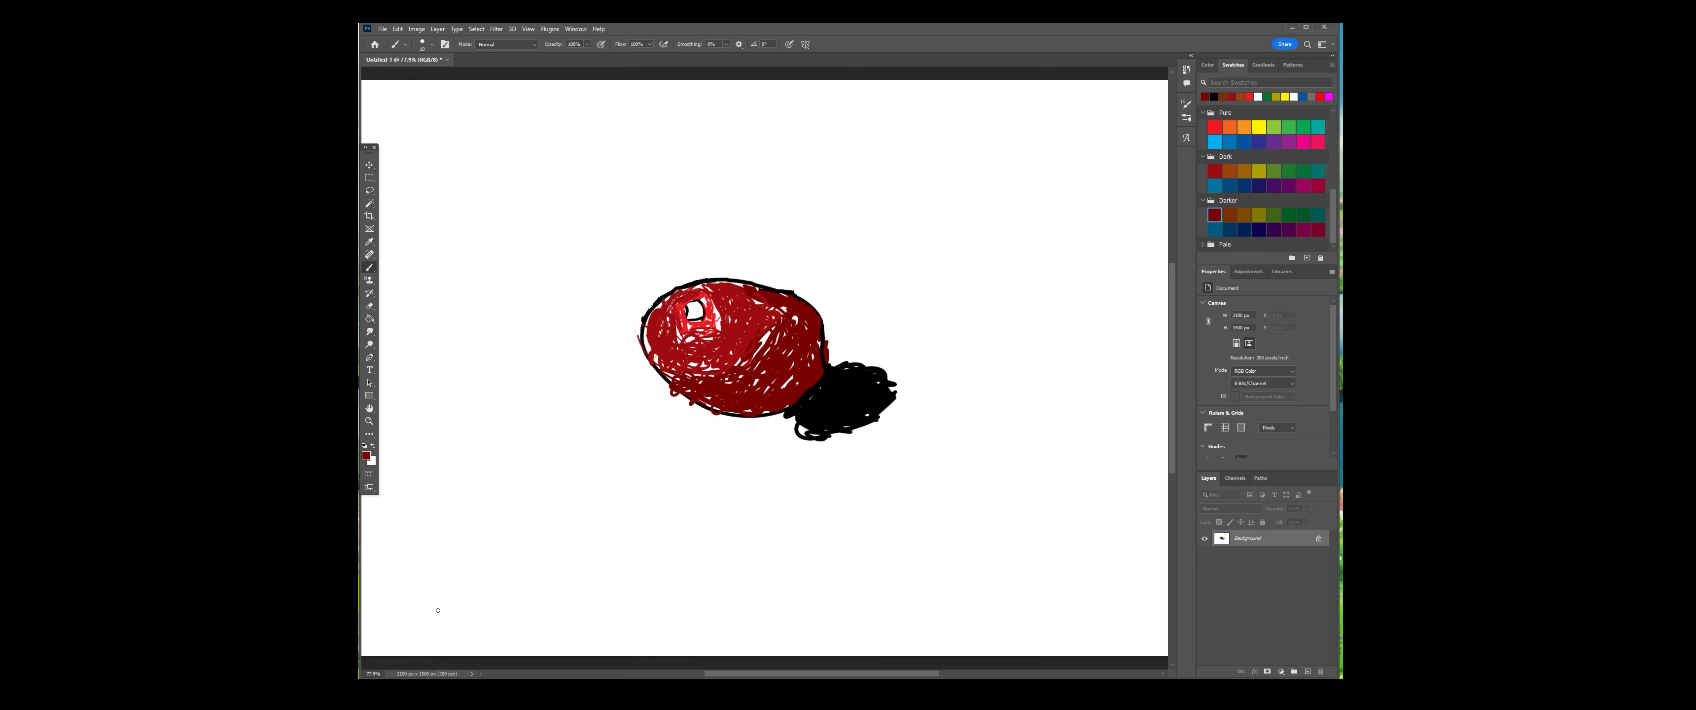